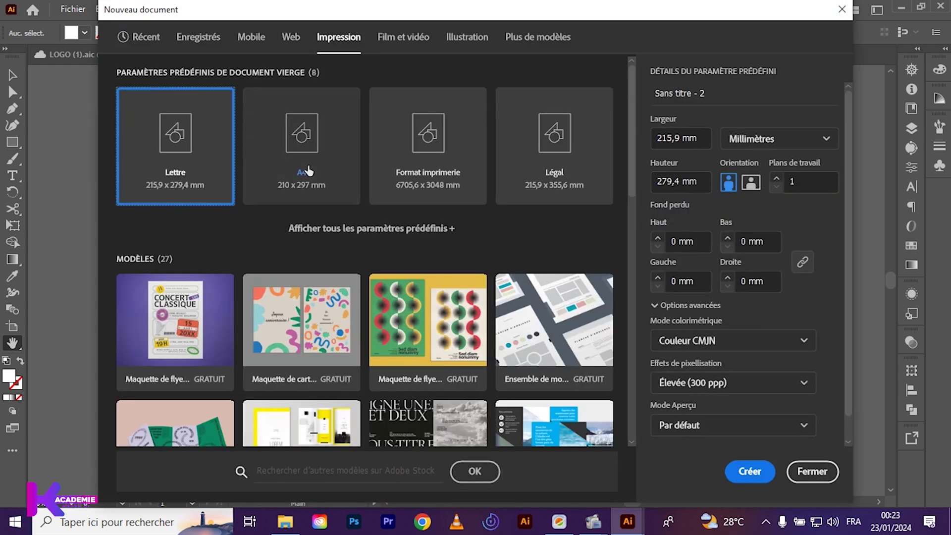
Create a new print document from the A4 preset in landscape orientation, 297 x 210 mm.
{"action": "left_click", "coordinate": [305, 170]}
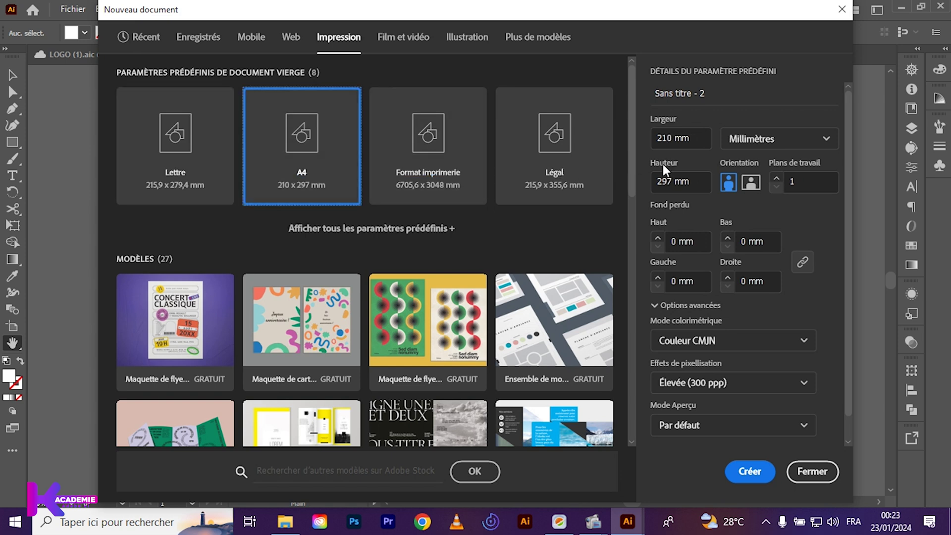
{"action": "left_click", "coordinate": [751, 184]}
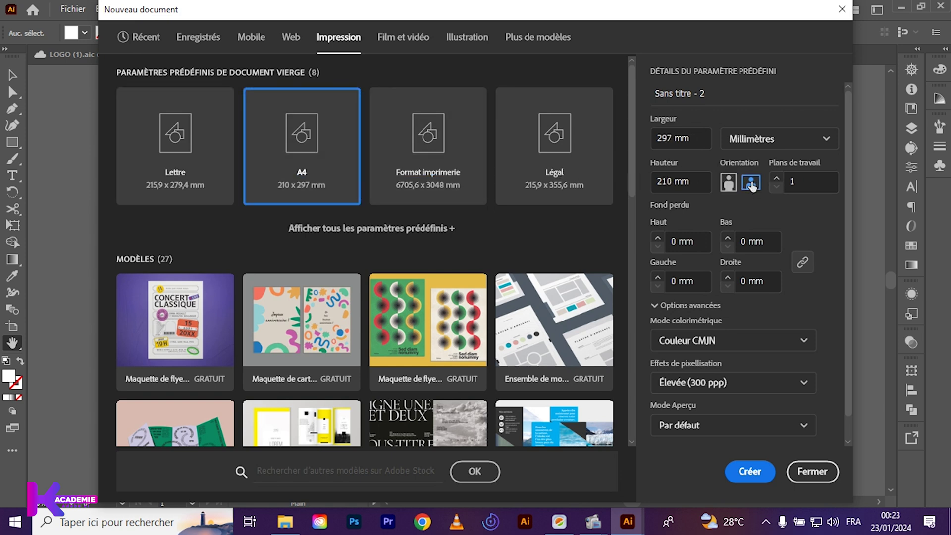
{"action": "left_click", "coordinate": [750, 471]}
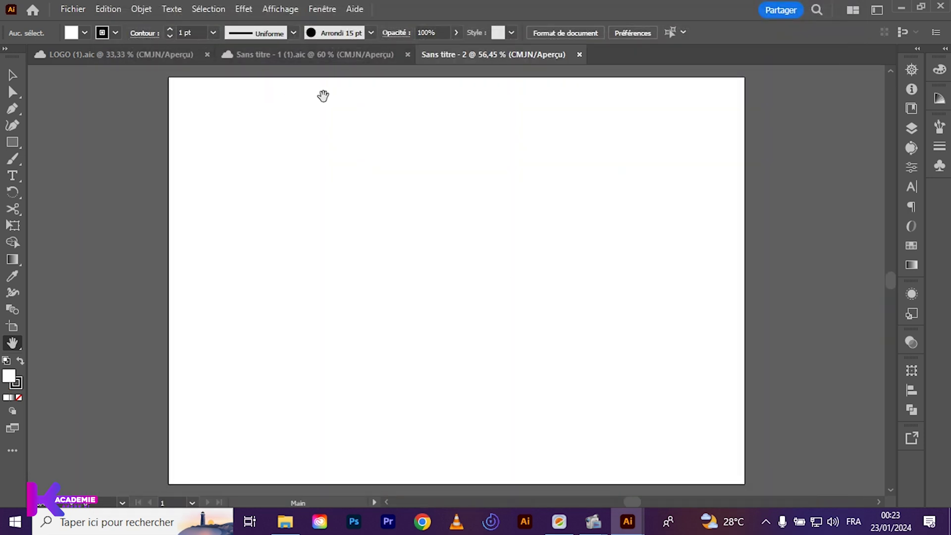
Copy the dark color swatch and its 17152D label from Sans titre - 1 into Sans titre - 2, beside the artboard.
{"action": "left_click", "coordinate": [316, 57]}
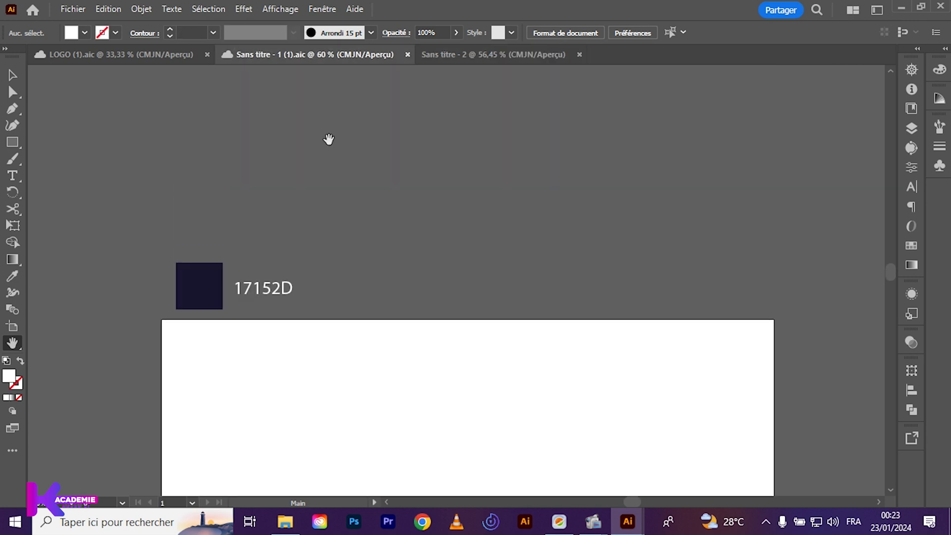
{"action": "left_click", "coordinate": [12, 77]}
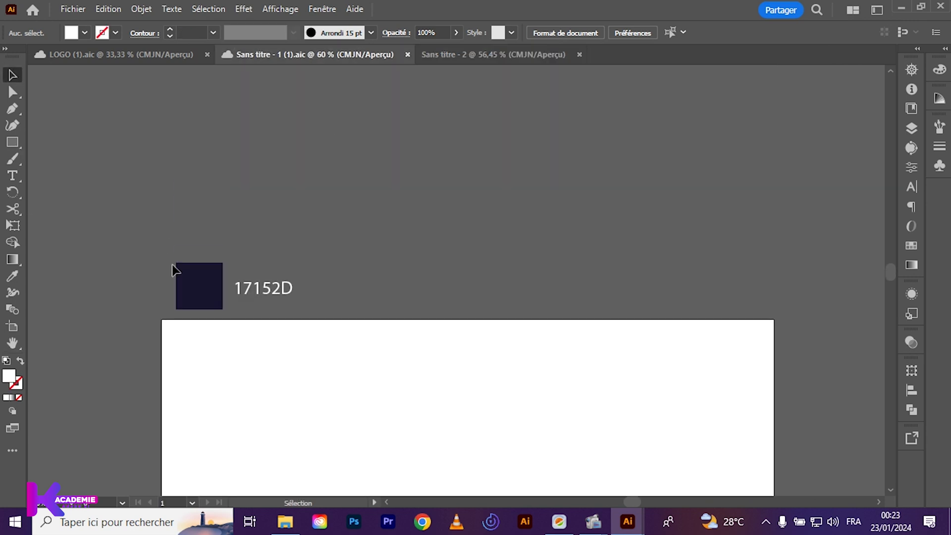
{"action": "left_click_drag", "start_coordinate": [311, 313], "coordinate": [168, 260]}
{"action": "left_click_drag", "start_coordinate": [217, 282], "coordinate": [111, 220]}
{"action": "left_click", "coordinate": [95, 293]}
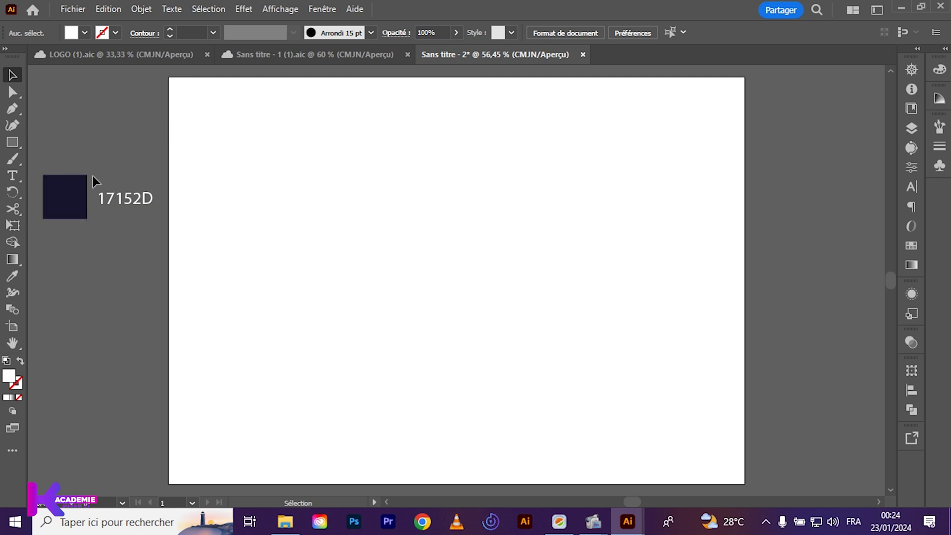
{"action": "left_click_drag", "start_coordinate": [122, 179], "coordinate": [123, 257]}
Draw a rectangle covering the whole artboard and fill it with the dark navy sampled from the 17152D swatch.
{"action": "left_click", "coordinate": [11, 143]}
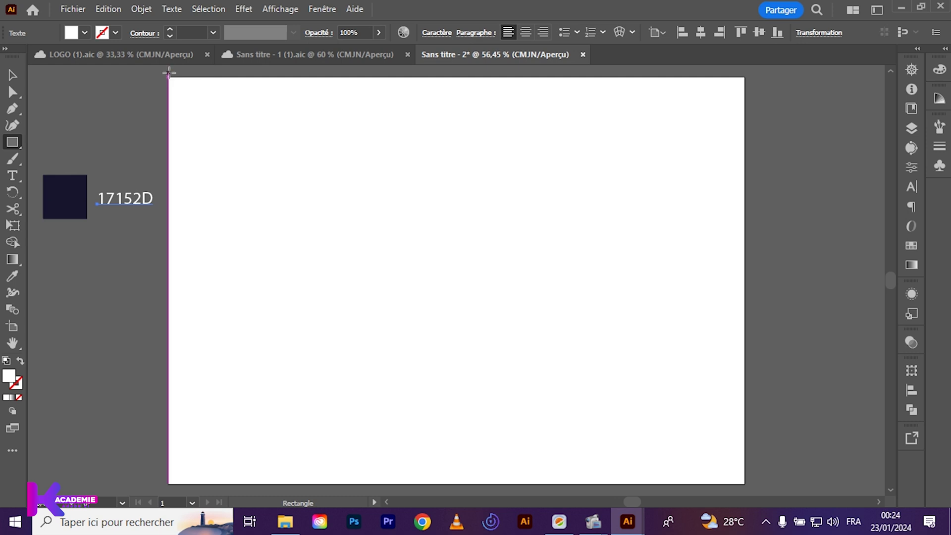
{"action": "left_click_drag", "start_coordinate": [168, 74], "coordinate": [744, 484]}
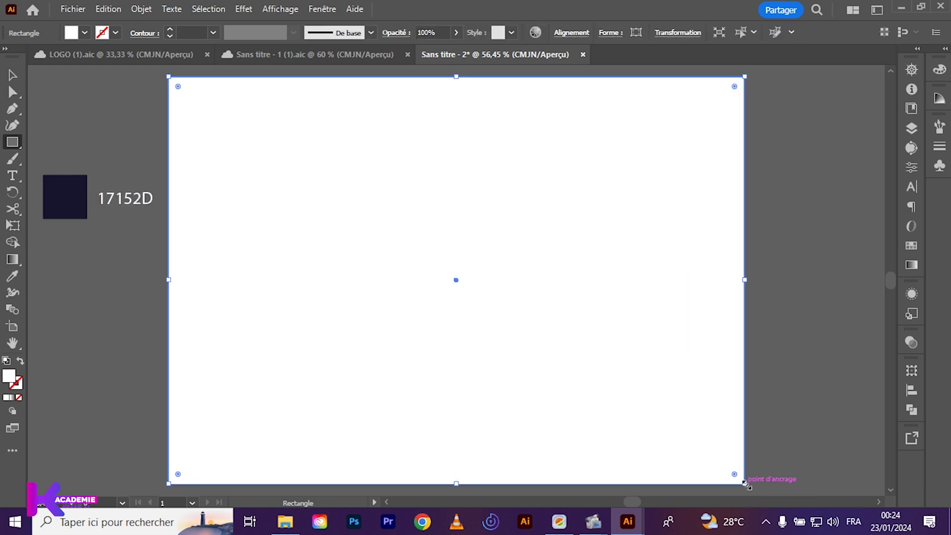
{"action": "key", "text": "i"}
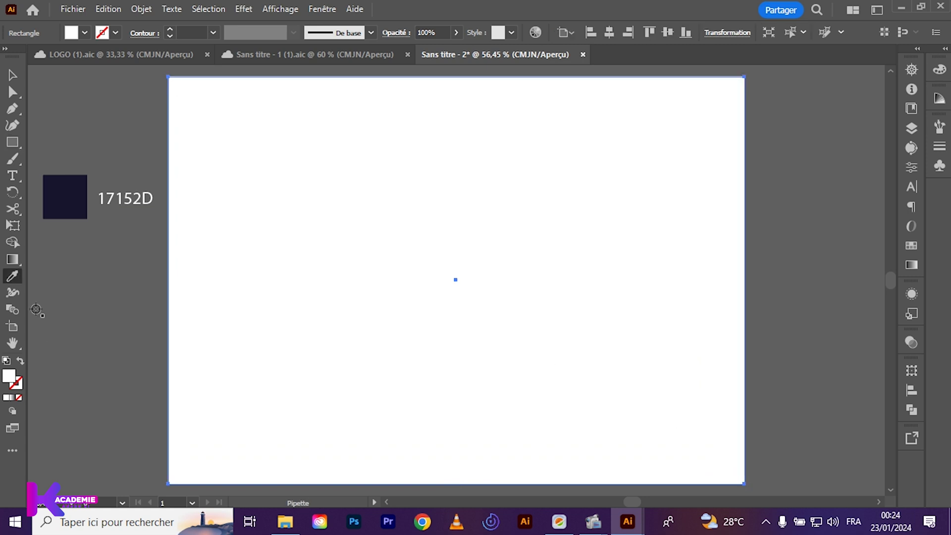
{"action": "left_click", "coordinate": [64, 199]}
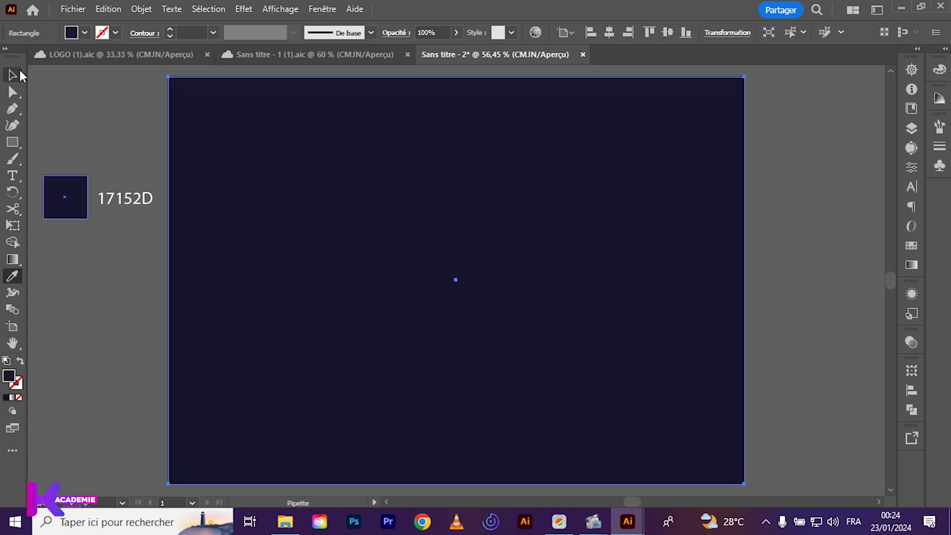
{"action": "key", "text": "v"}
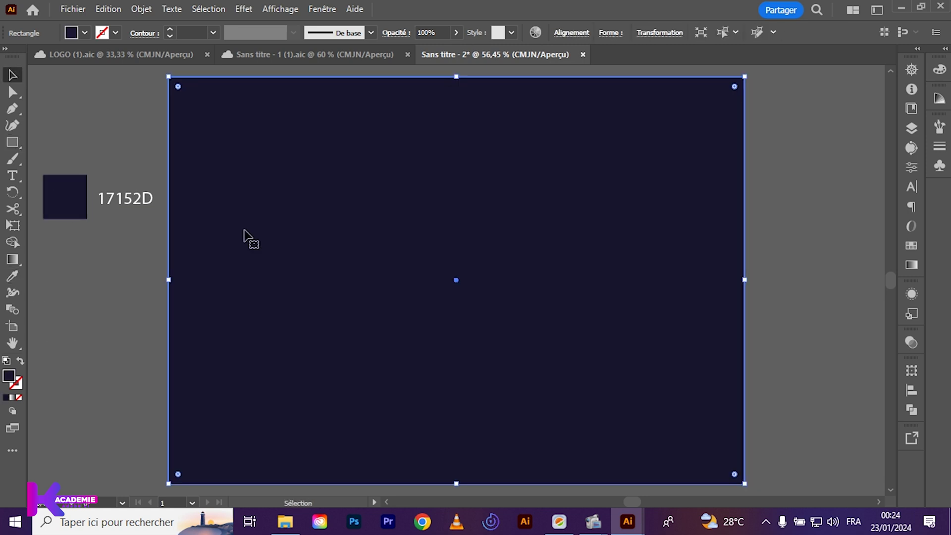
Lock the artboard-sized background rectangle in the Calque 1 layer.
{"action": "left_click", "coordinate": [910, 130]}
{"action": "left_click", "coordinate": [772, 85]}
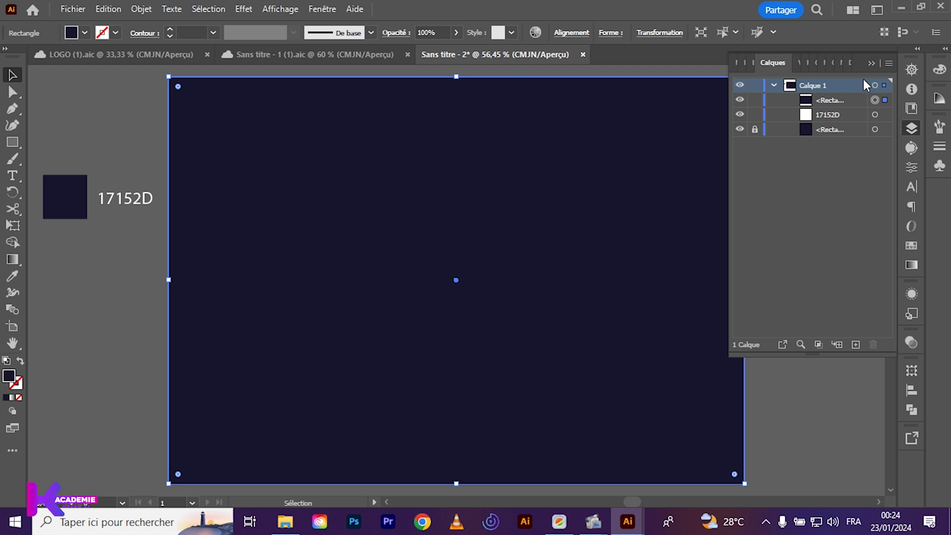
{"action": "left_click", "coordinate": [867, 64]}
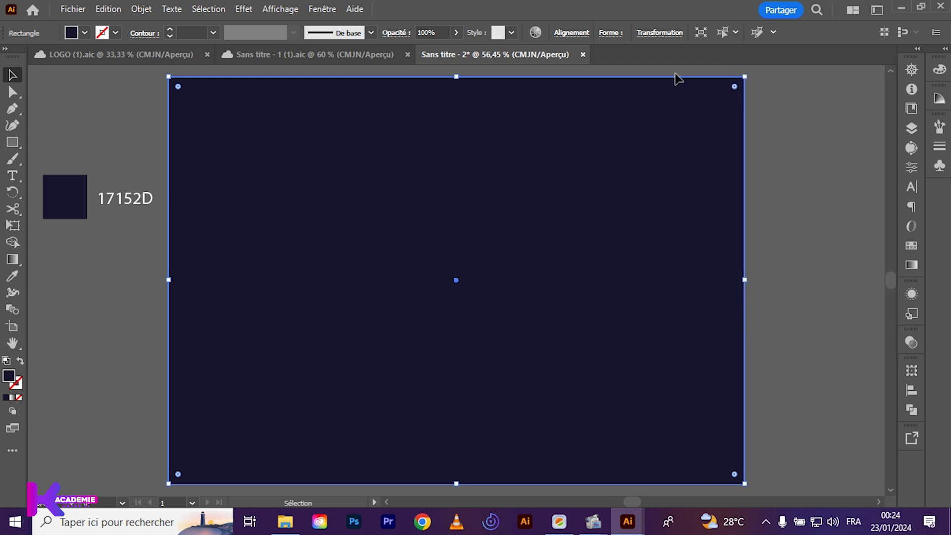
{"action": "left_click", "coordinate": [829, 240]}
{"action": "left_click", "coordinate": [633, 236]}
{"action": "left_click", "coordinate": [911, 129]}
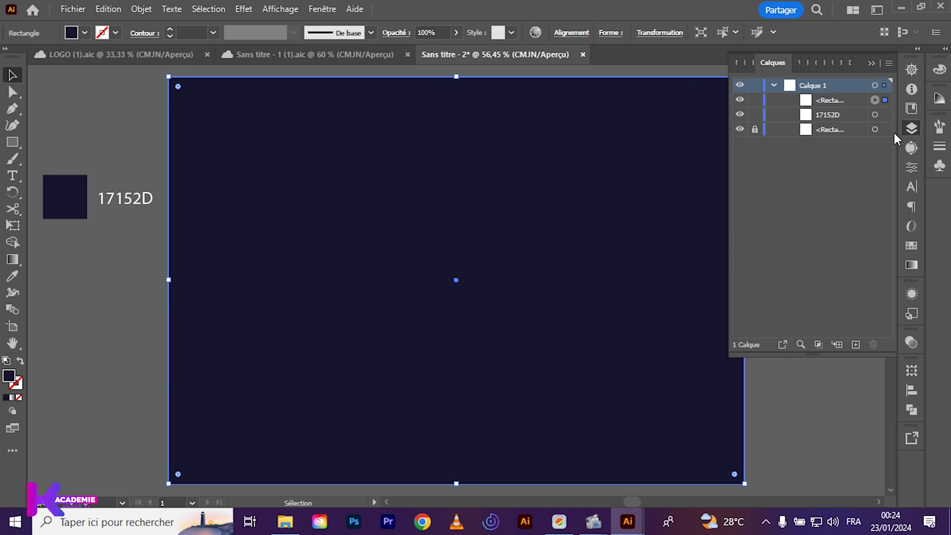
{"action": "left_click", "coordinate": [755, 100]}
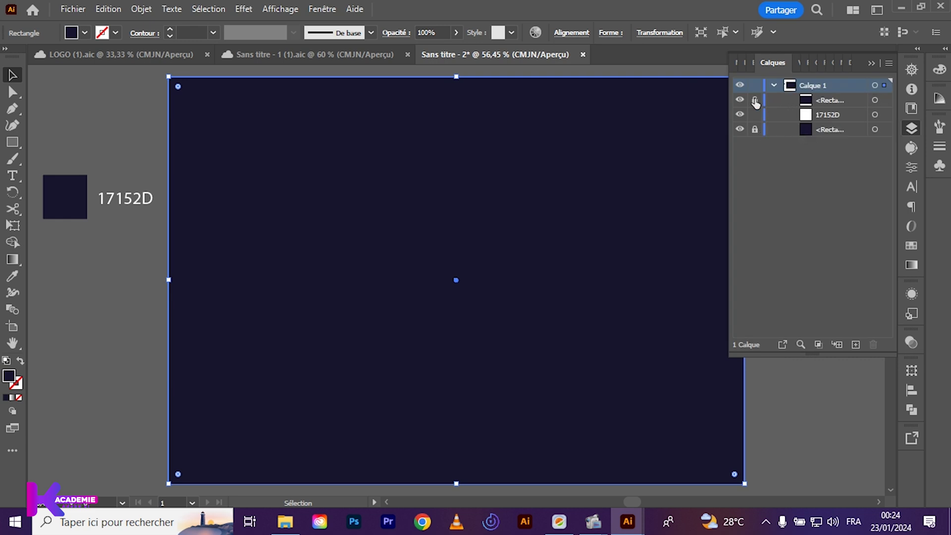
{"action": "left_click", "coordinate": [870, 63]}
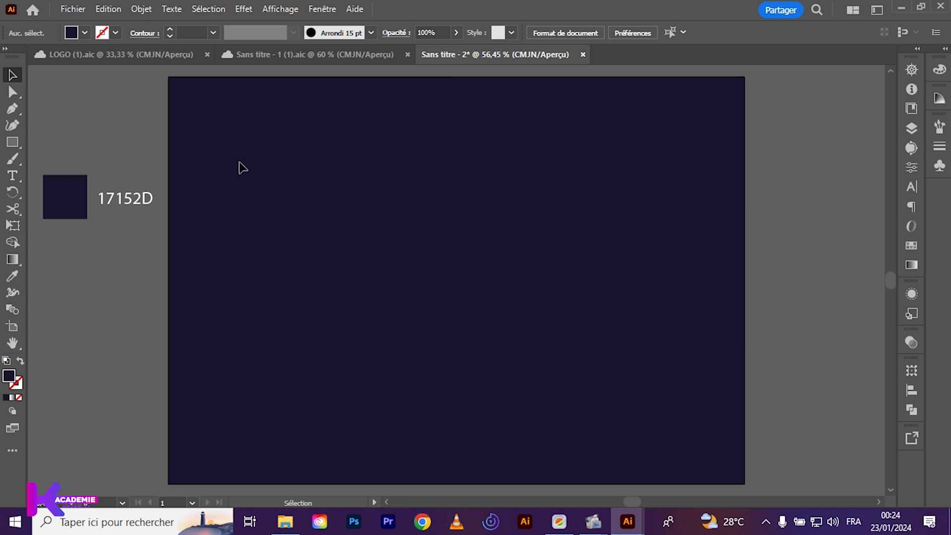
Add point text reading "CAN 2023" in the upper-left area of the artboard, with the year on its own line.
{"action": "left_click", "coordinate": [12, 176]}
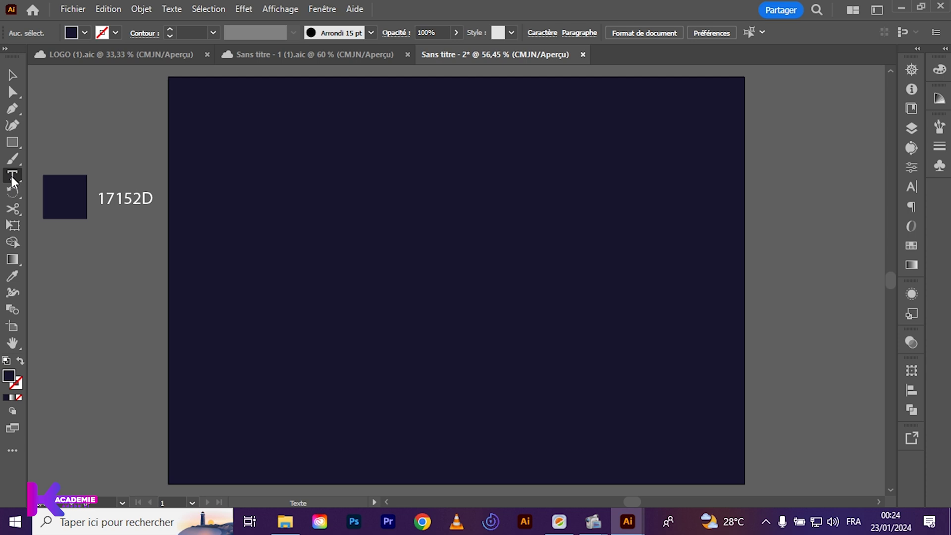
{"action": "left_click", "coordinate": [249, 152]}
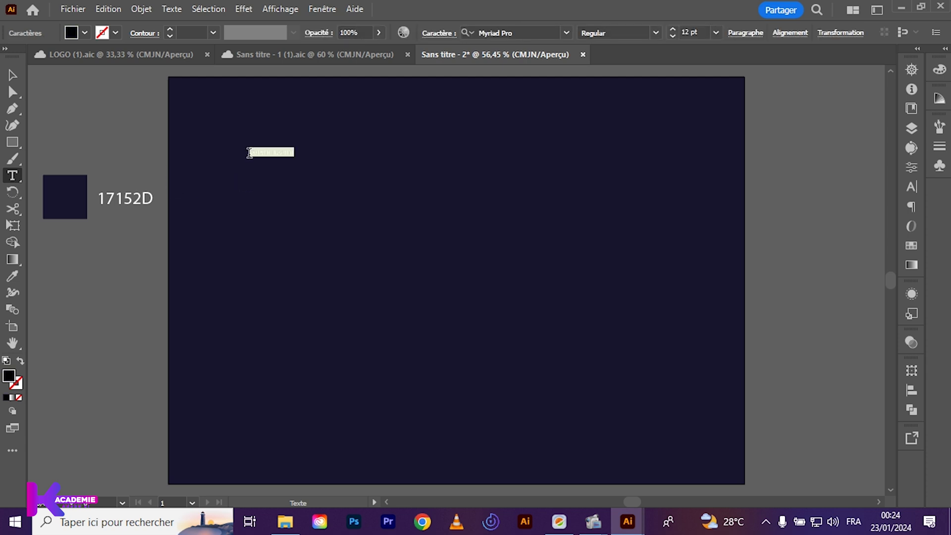
{"action": "key", "text": "BackSpace"}
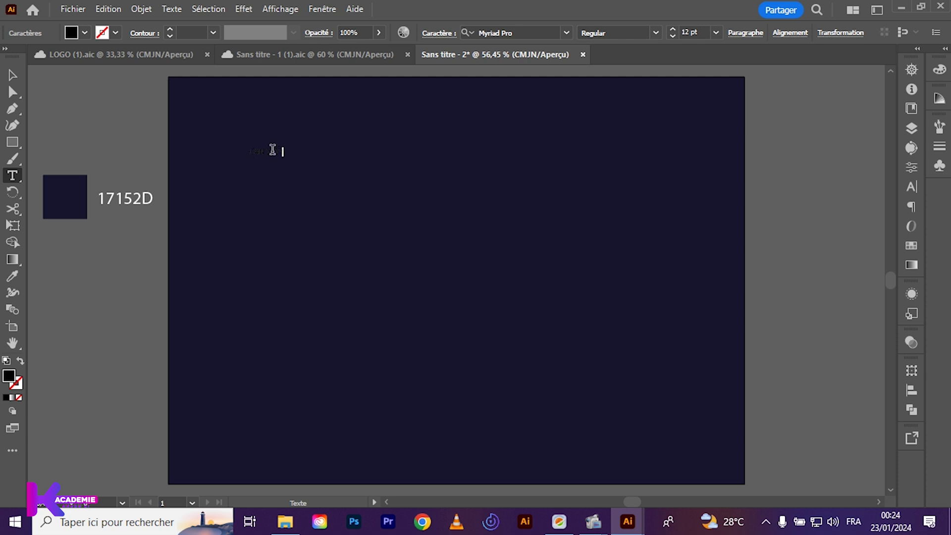
{"action": "left_click", "coordinate": [269, 147]}
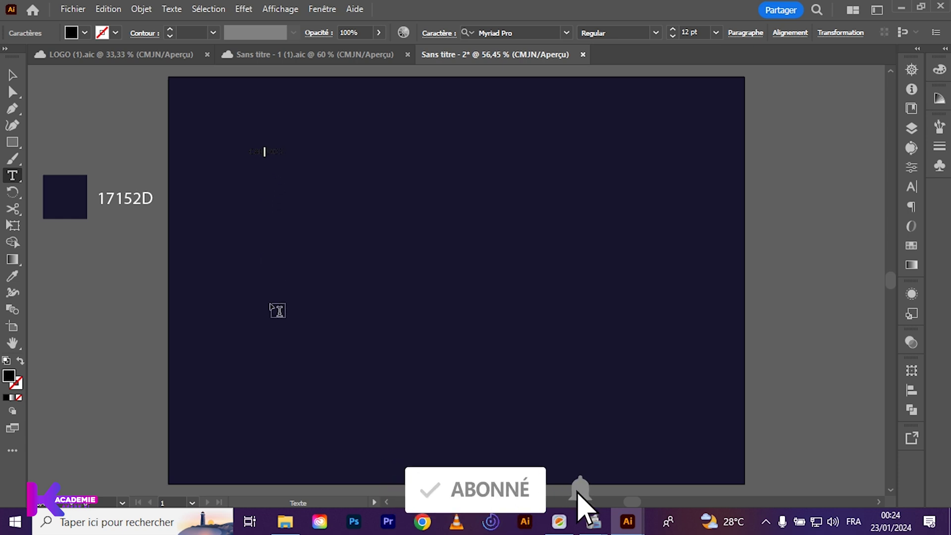
Set all of the CAN 2023 text to a 52 pt font size with 45 pt leading.
{"action": "key", "text": "ctrl+a"}
{"action": "left_click", "coordinate": [909, 187]}
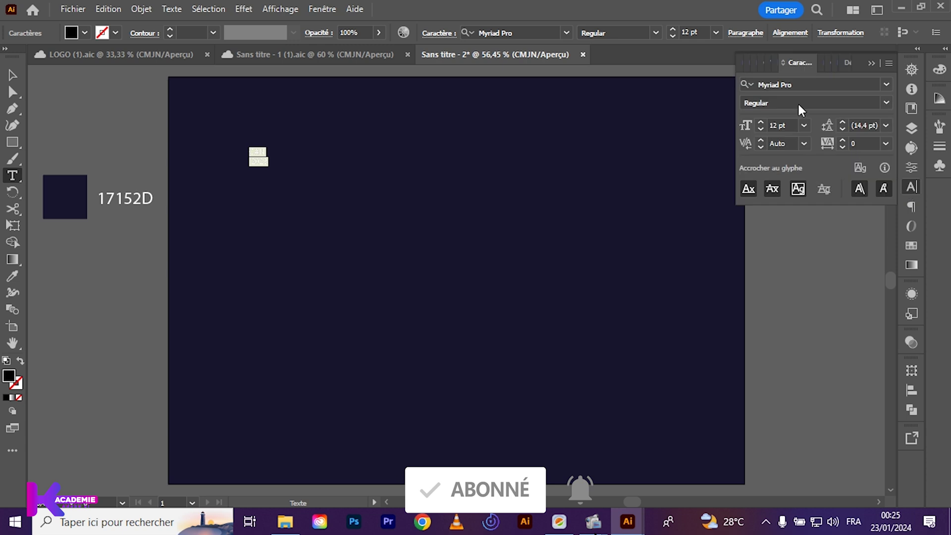
{"action": "left_click", "coordinate": [761, 121]}
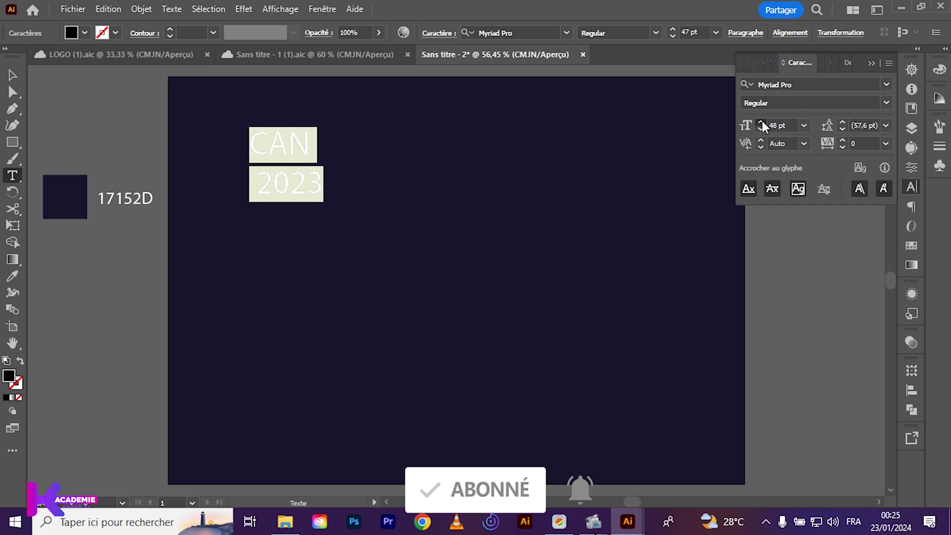
{"action": "left_click", "coordinate": [842, 123]}
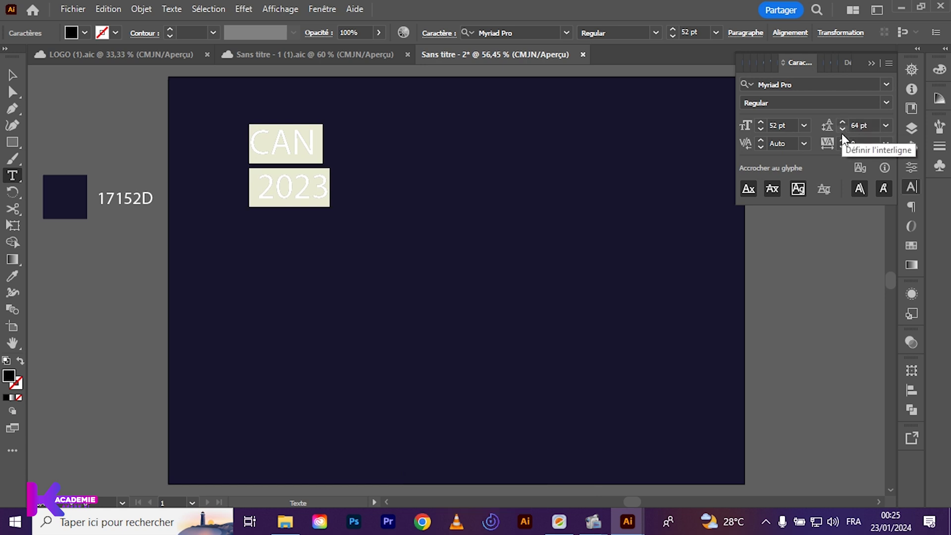
{"action": "left_click", "coordinate": [841, 123]}
{"action": "left_click", "coordinate": [842, 129]}
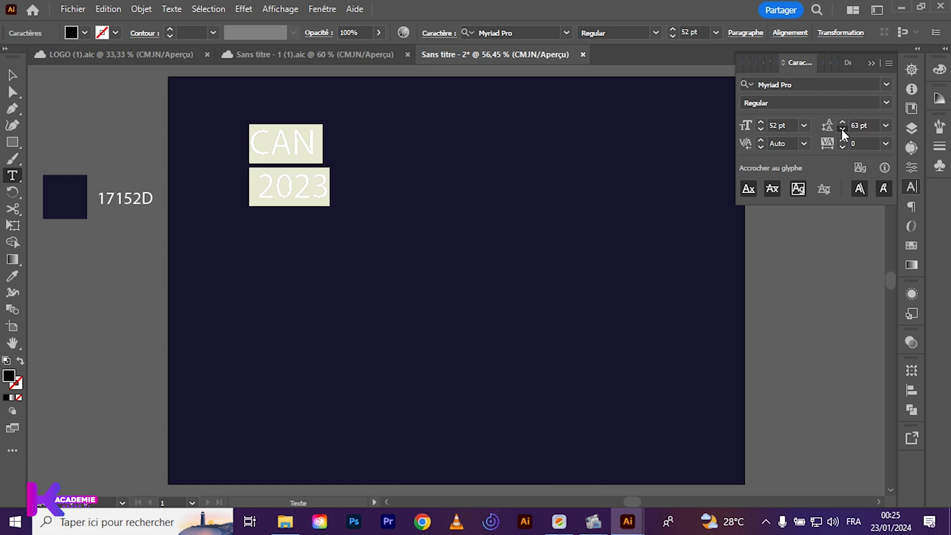
Break 2023 into two lines, "20" and "23", and remove the space in front of "20".
{"action": "left_click", "coordinate": [299, 170]}
{"action": "key", "text": "BackSpace"}
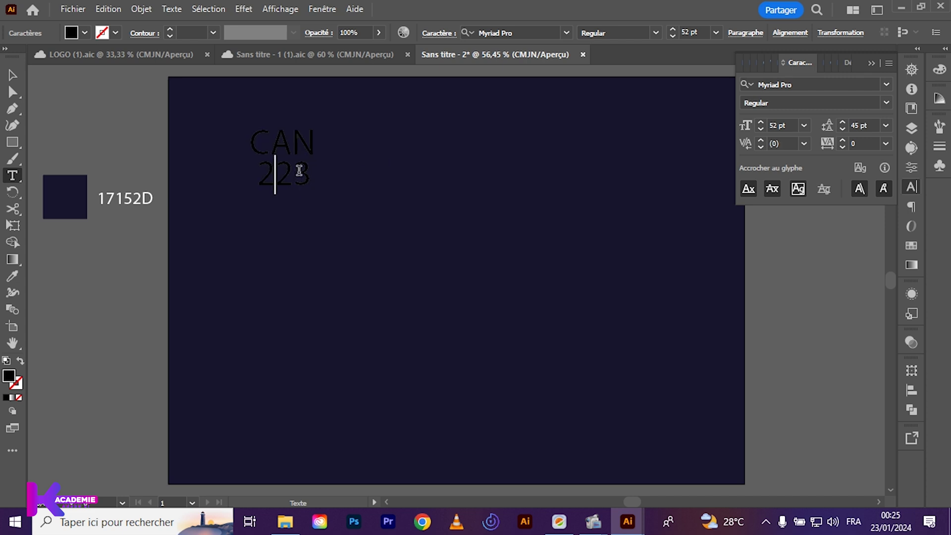
{"action": "type", "text": "0"}
{"action": "key", "text": "Return"}
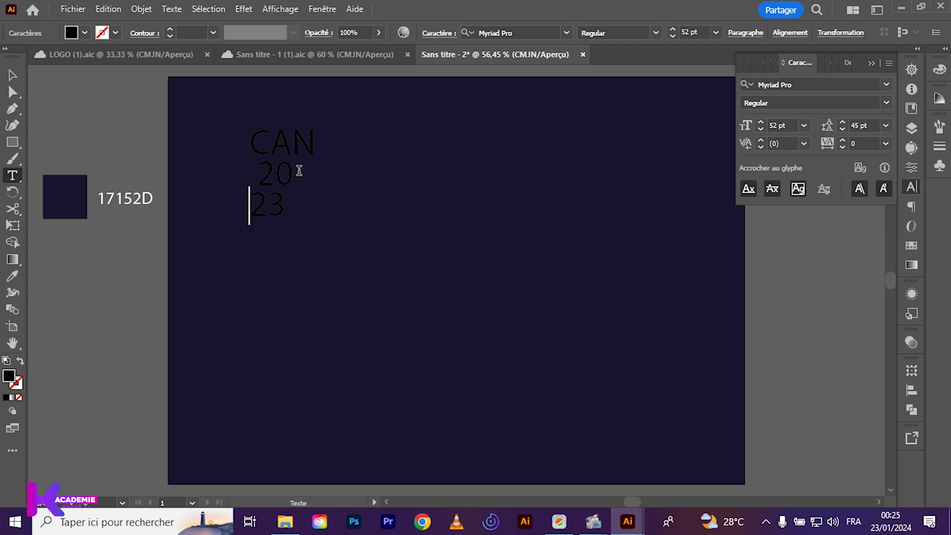
{"action": "left_click", "coordinate": [258, 168]}
{"action": "key", "text": "BackSpace"}
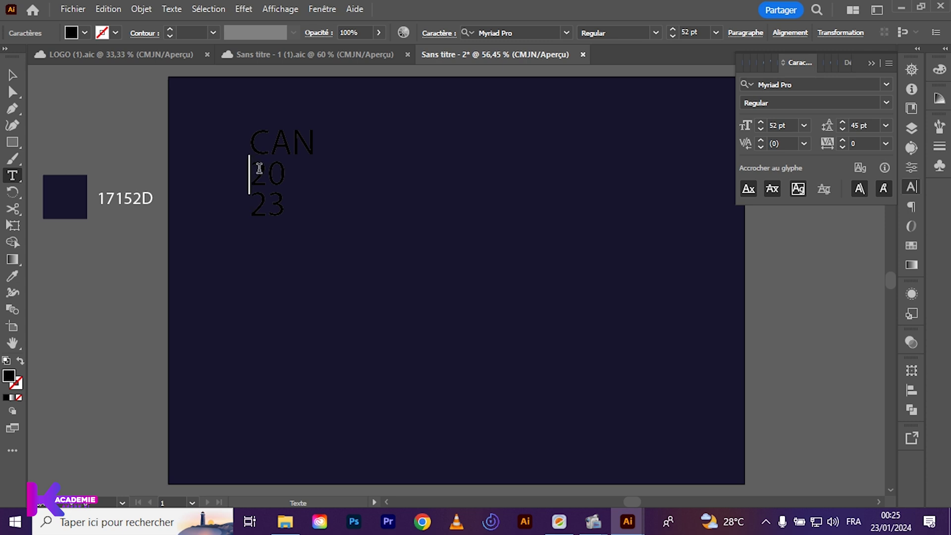
{"action": "left_click", "coordinate": [12, 75]}
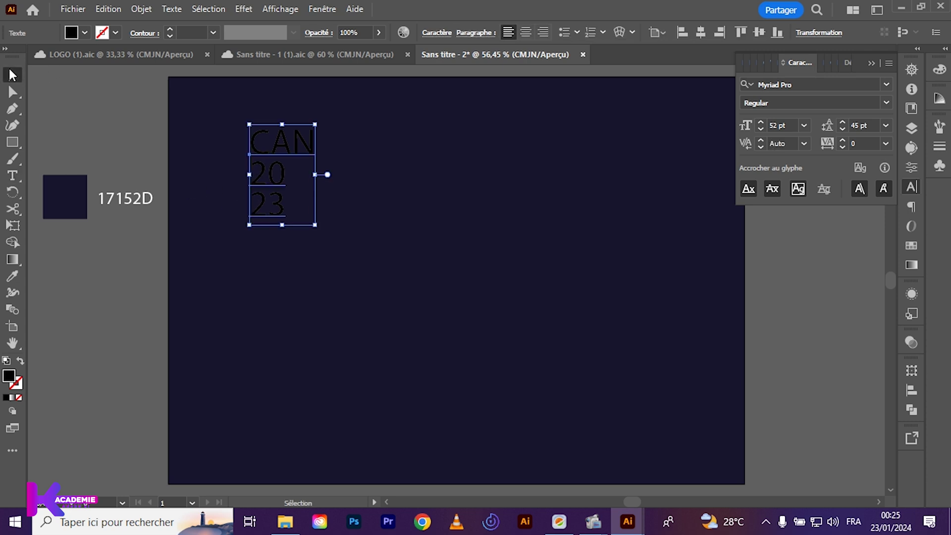
{"action": "left_click", "coordinate": [114, 128]}
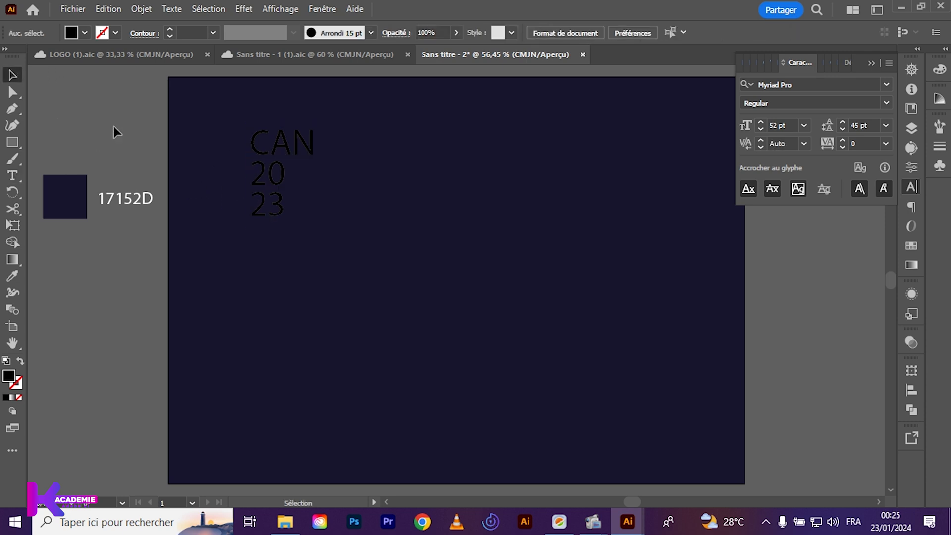
Change the CAN 20 23 text's font to Modern Machine and shift the text slightly to the left.
{"action": "left_click", "coordinate": [254, 198]}
{"action": "left_click", "coordinate": [885, 84]}
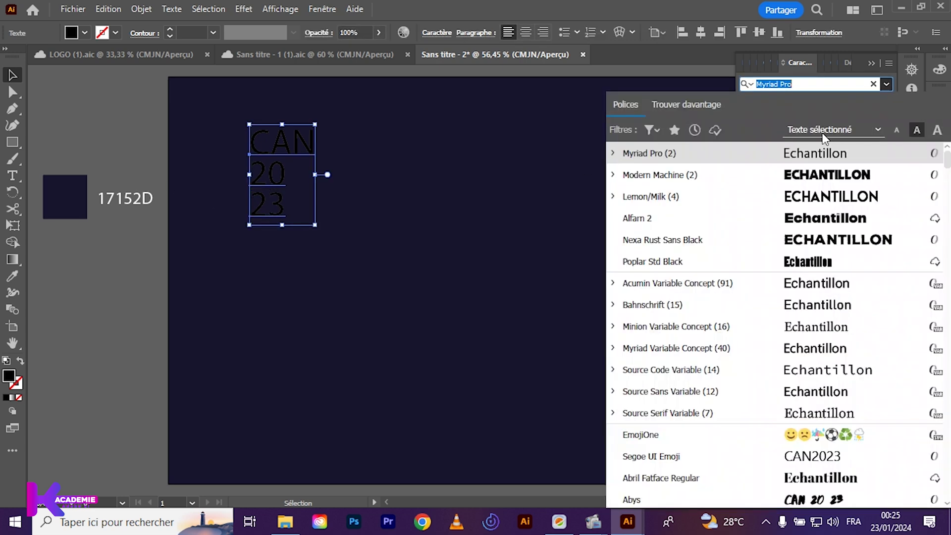
{"action": "left_click", "coordinate": [800, 176]}
{"action": "mouse_move", "coordinate": [300, 194]}
{"action": "left_mouse_down"}
{"action": "mouse_move", "coordinate": [282, 198]}
{"action": "mouse_move", "coordinate": [290, 198]}
{"action": "left_mouse_up"}
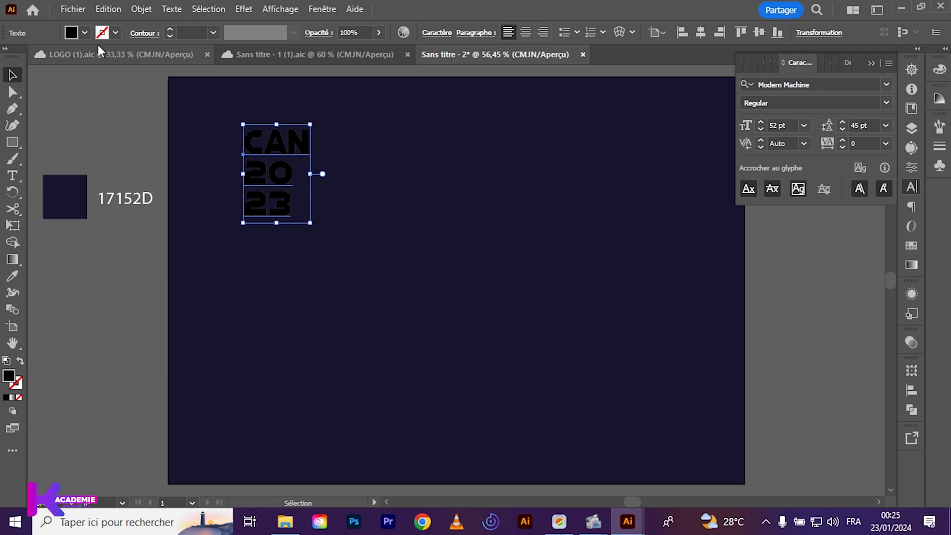
Fill the CAN 20 23 text with white.
{"action": "left_click", "coordinate": [84, 32]}
{"action": "left_click", "coordinate": [27, 56]}
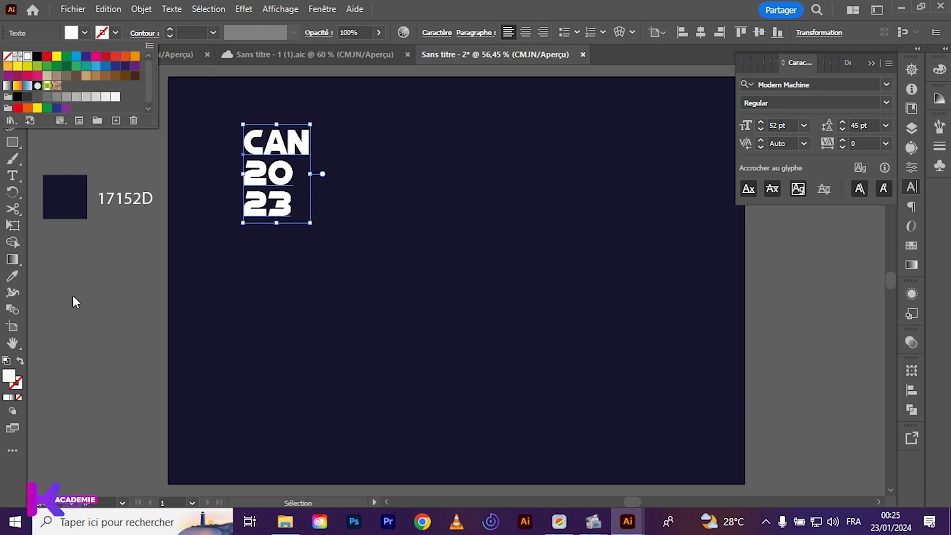
{"action": "left_click", "coordinate": [75, 302]}
{"action": "left_click", "coordinate": [81, 296]}
Reposition the CAN 20 23 text near the artboard's upper-left corner and scale it up to about 86 pt.
{"action": "left_click_drag", "start_coordinate": [286, 198], "coordinate": [319, 259]}
{"action": "left_click_drag", "start_coordinate": [281, 183], "coordinate": [282, 206]}
{"action": "left_click_drag", "start_coordinate": [320, 283], "coordinate": [315, 274]}
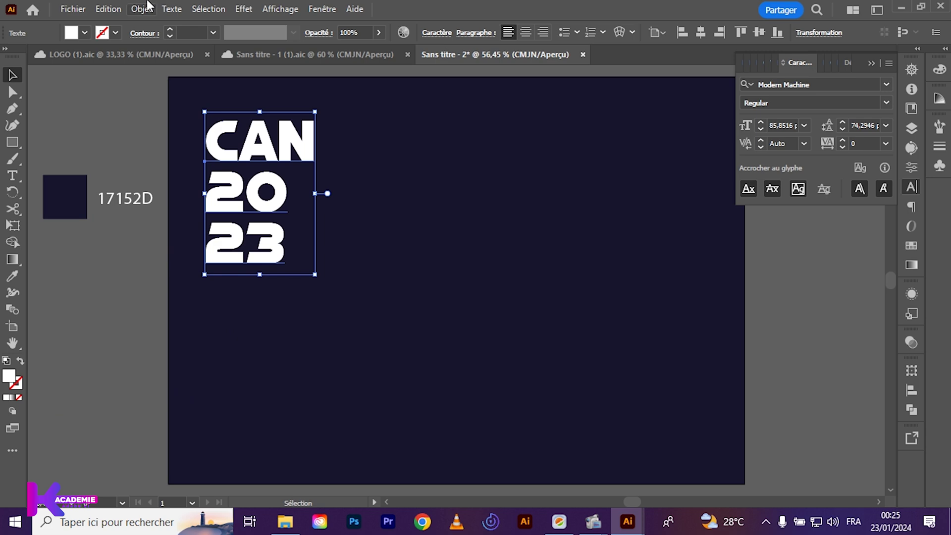
Paste a copy of the CAN 20 23 text directly in front of the original and hide that front copy.
{"action": "left_click", "coordinate": [107, 9]}
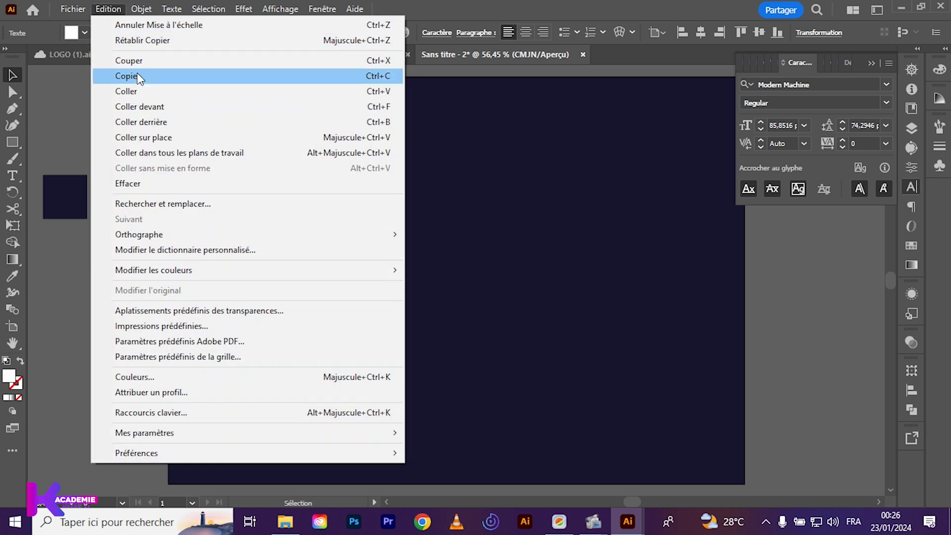
{"action": "left_click", "coordinate": [128, 76]}
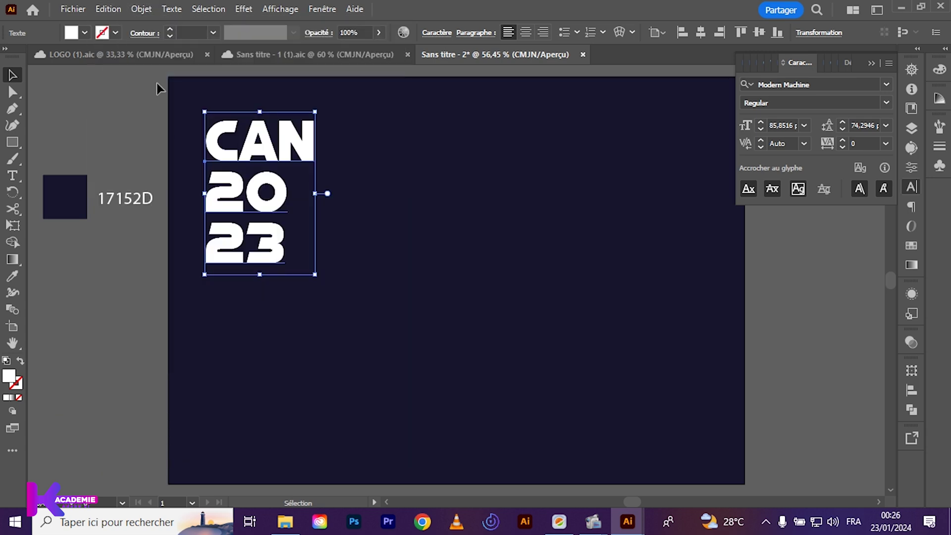
{"action": "left_click", "coordinate": [108, 9]}
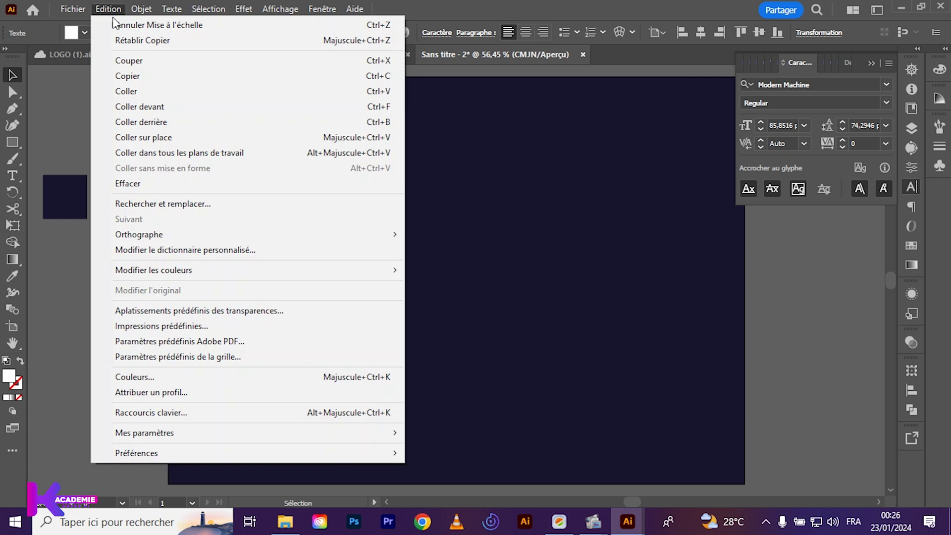
{"action": "left_click", "coordinate": [144, 107]}
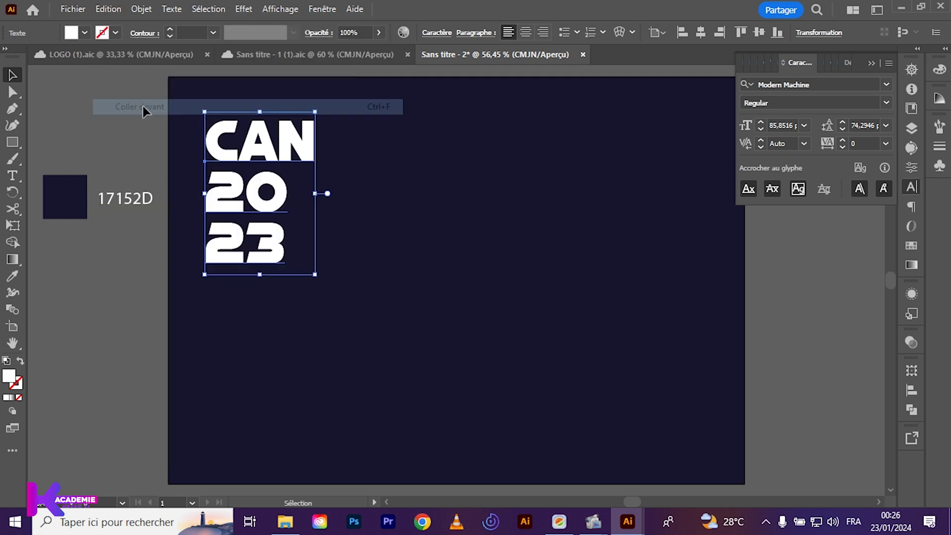
{"action": "left_click", "coordinate": [912, 129]}
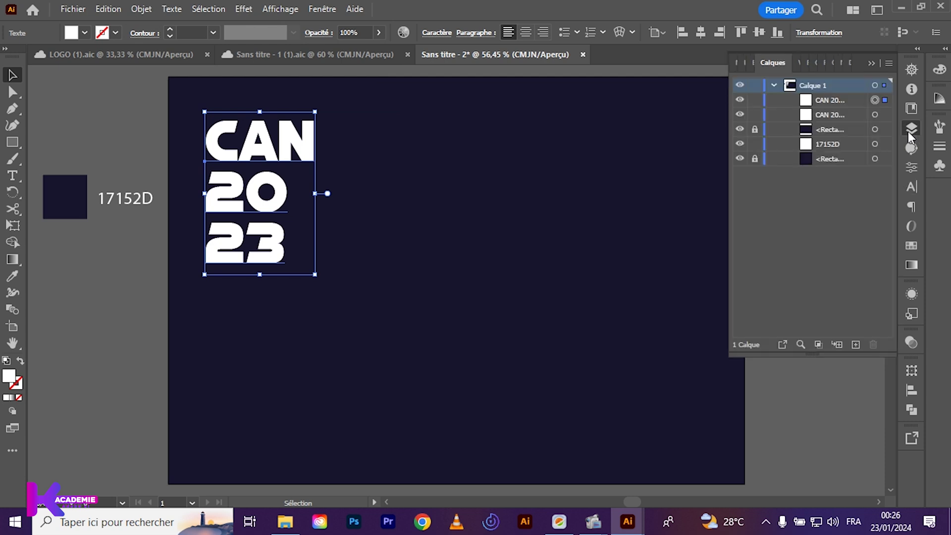
{"action": "left_click", "coordinate": [739, 101]}
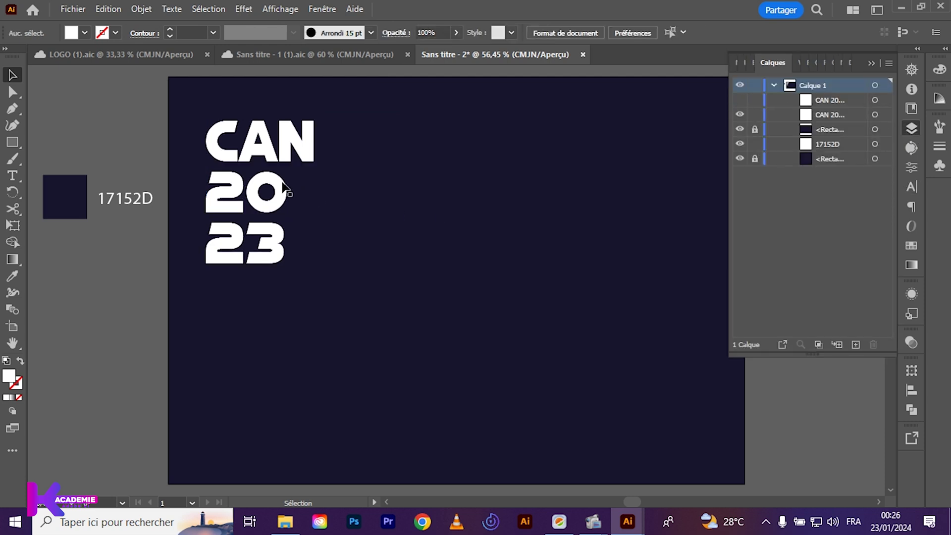
Convert the visible CAN 20 23 text to outlines and deselect it.
{"action": "left_click", "coordinate": [268, 191]}
{"action": "right_click", "coordinate": [268, 190]}
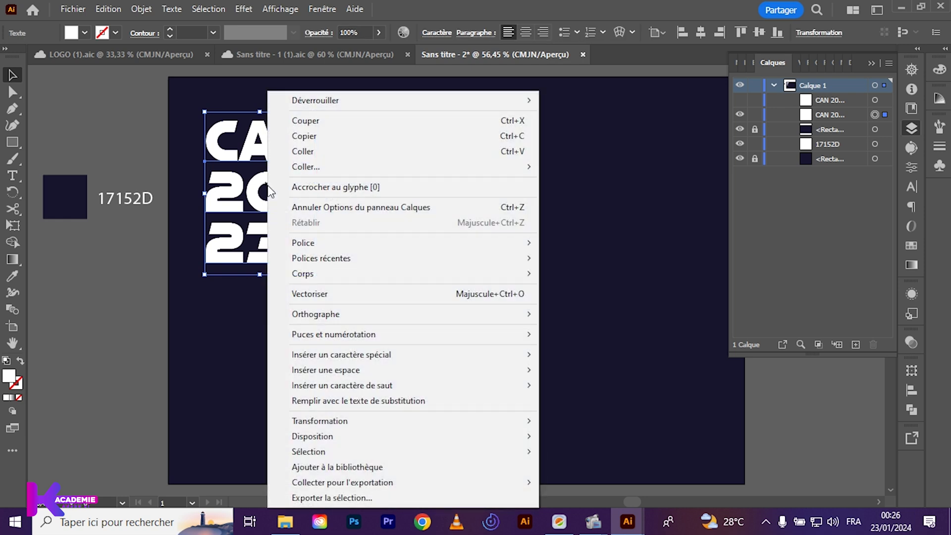
{"action": "left_click", "coordinate": [308, 293]}
{"action": "left_click", "coordinate": [154, 259]}
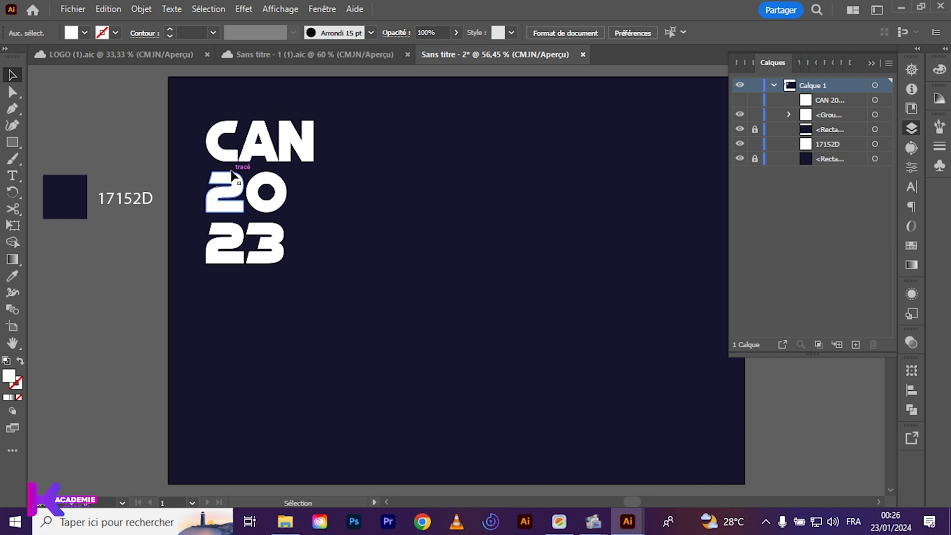
Isolate the outlined group and fill the letters C, A and N with orange.
{"action": "double_click", "coordinate": [231, 151]}
{"action": "left_click", "coordinate": [225, 144]}
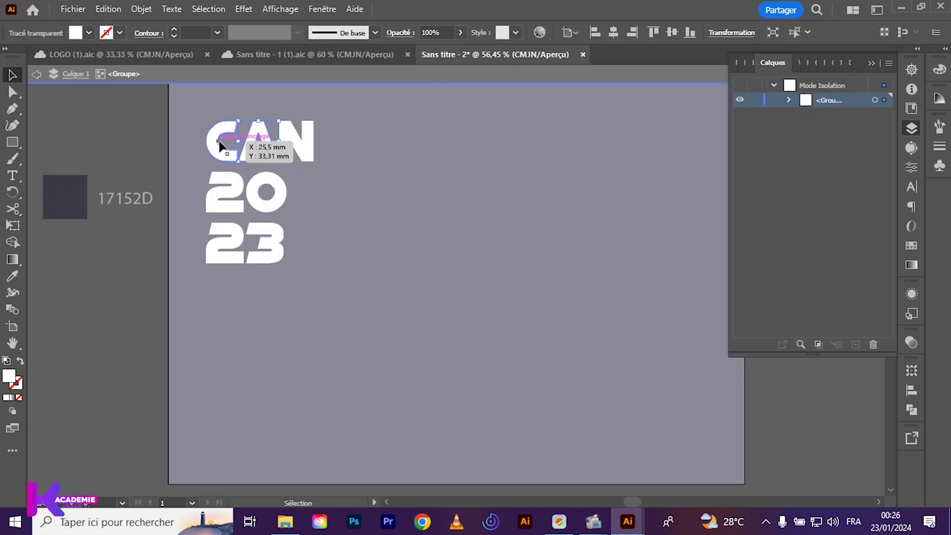
{"action": "left_click", "coordinate": [269, 143], "text": "shift"}
{"action": "left_click", "coordinate": [311, 142], "text": "shift"}
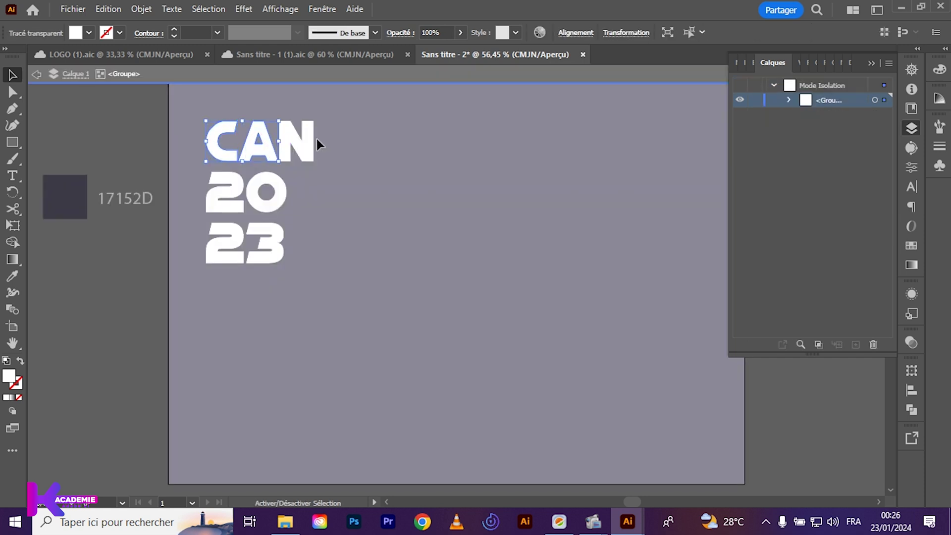
{"action": "left_click", "coordinate": [90, 33]}
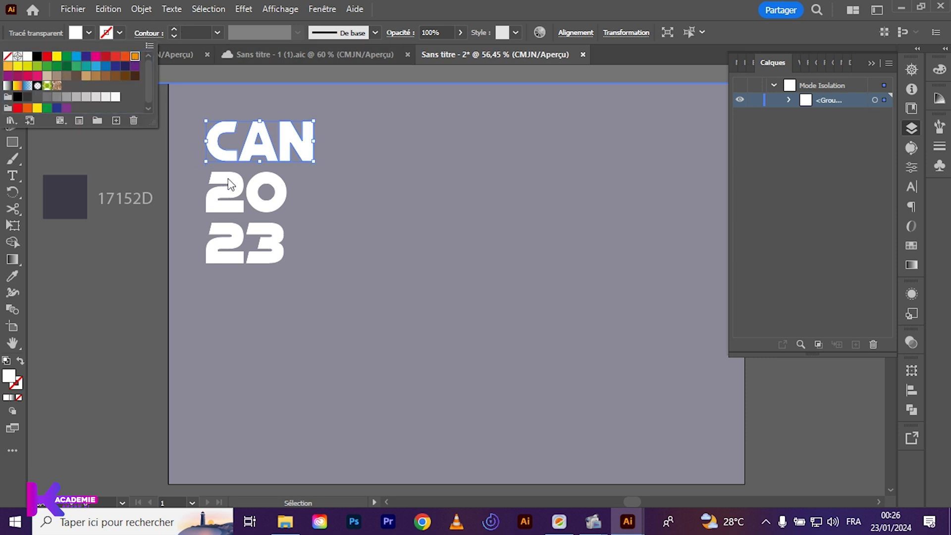
{"action": "left_click", "coordinate": [136, 57]}
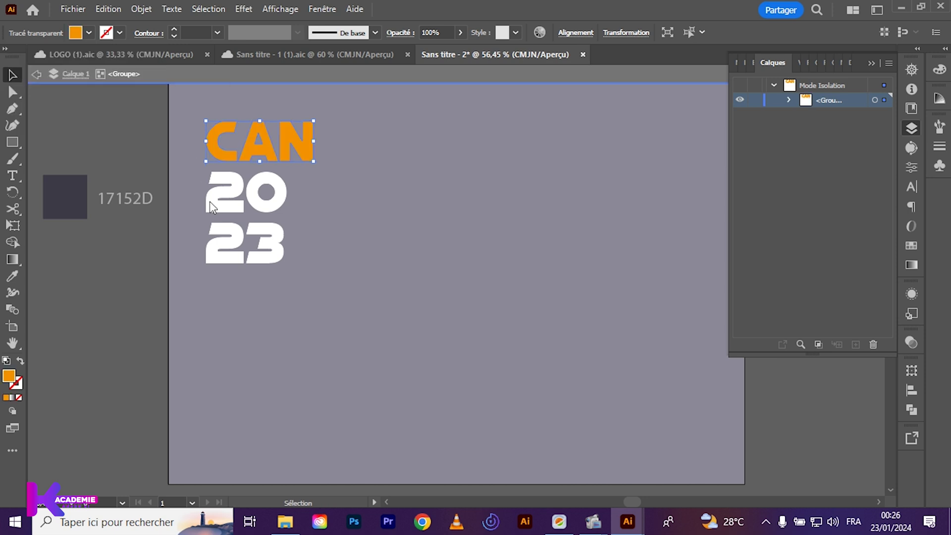
{"action": "double_click", "coordinate": [216, 242]}
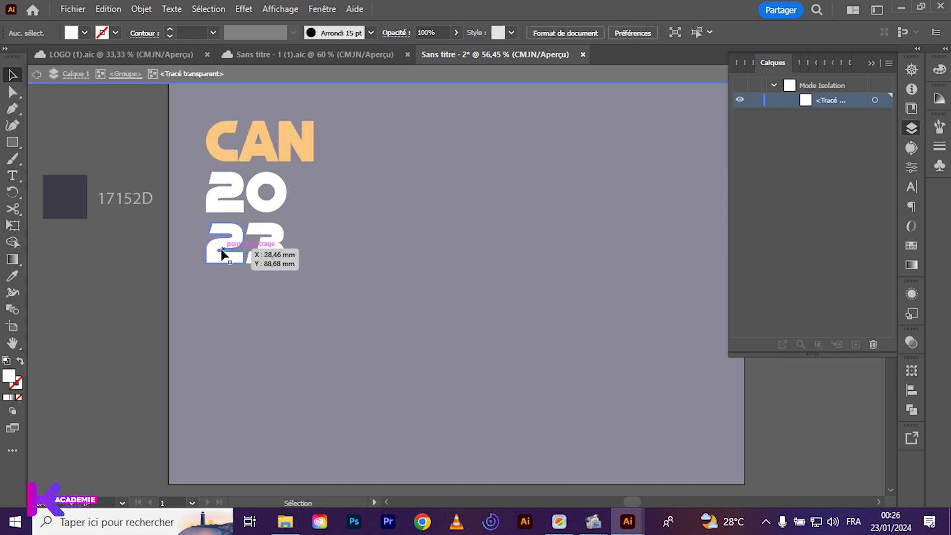
{"action": "left_click", "coordinate": [278, 247]}
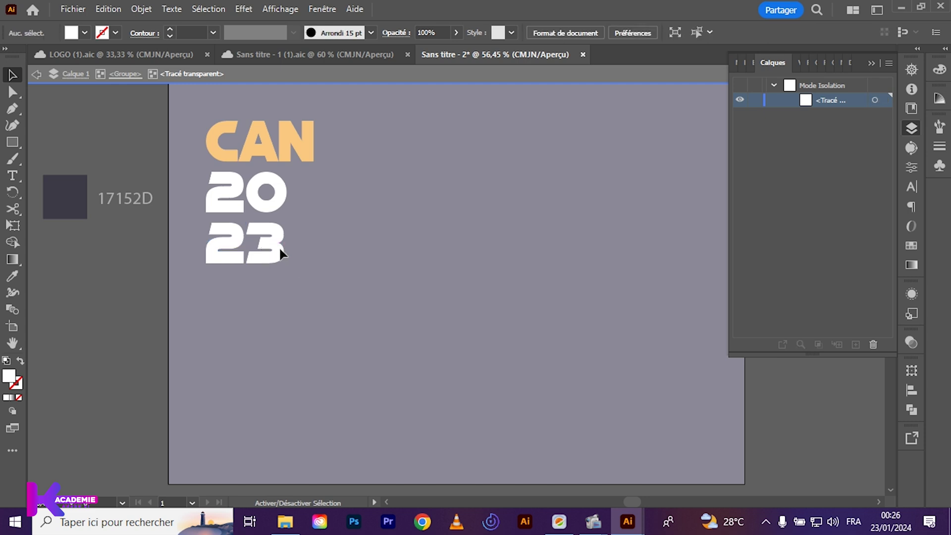
{"action": "left_click", "coordinate": [218, 253]}
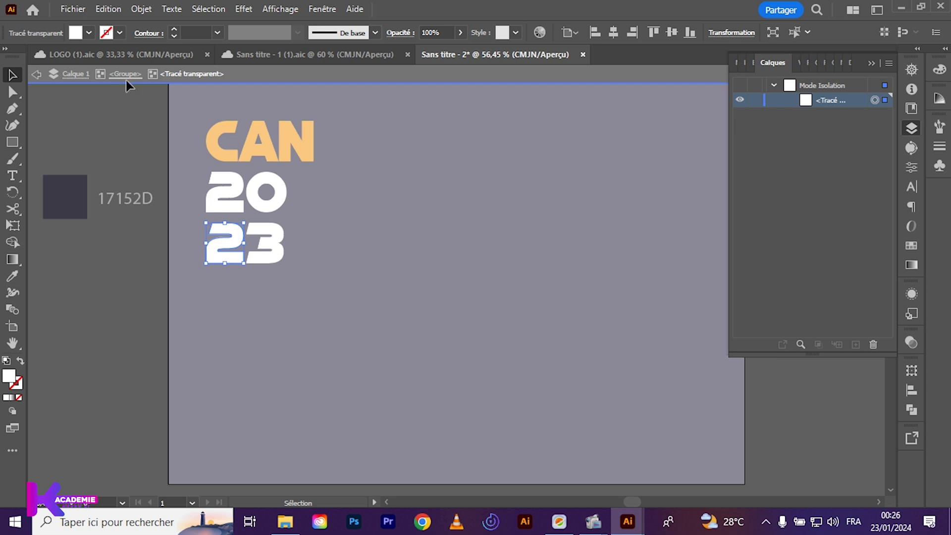
{"action": "double_click", "coordinate": [174, 230]}
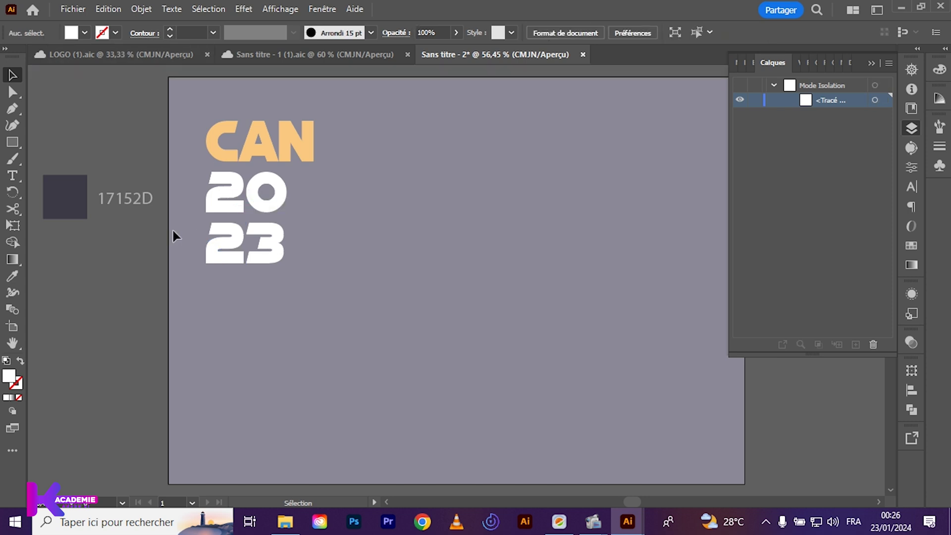
Fill both digits of "23" in the outlined group with green and leave isolation mode.
{"action": "left_click", "coordinate": [223, 242]}
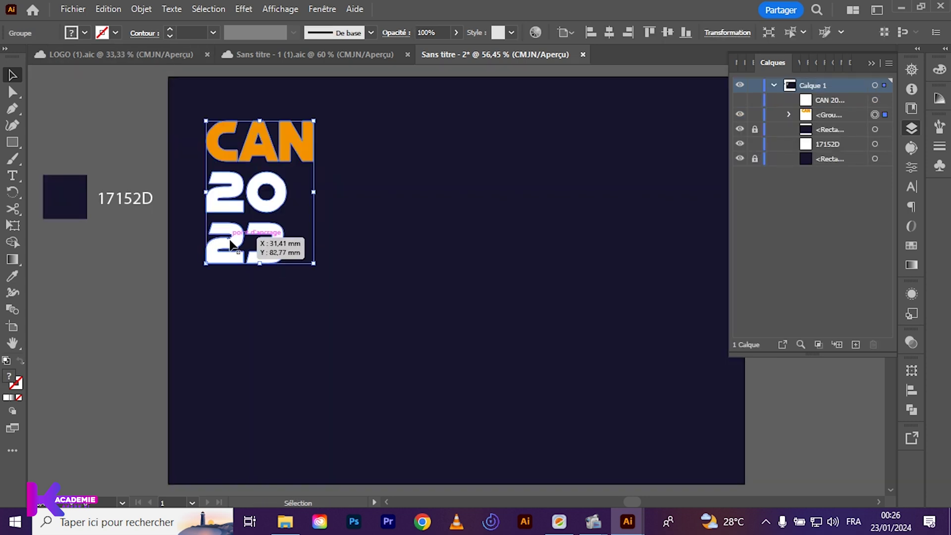
{"action": "double_click", "coordinate": [230, 243]}
{"action": "left_click", "coordinate": [272, 247]}
{"action": "left_click", "coordinate": [224, 248]}
{"action": "left_click", "coordinate": [269, 245], "text": "shift"}
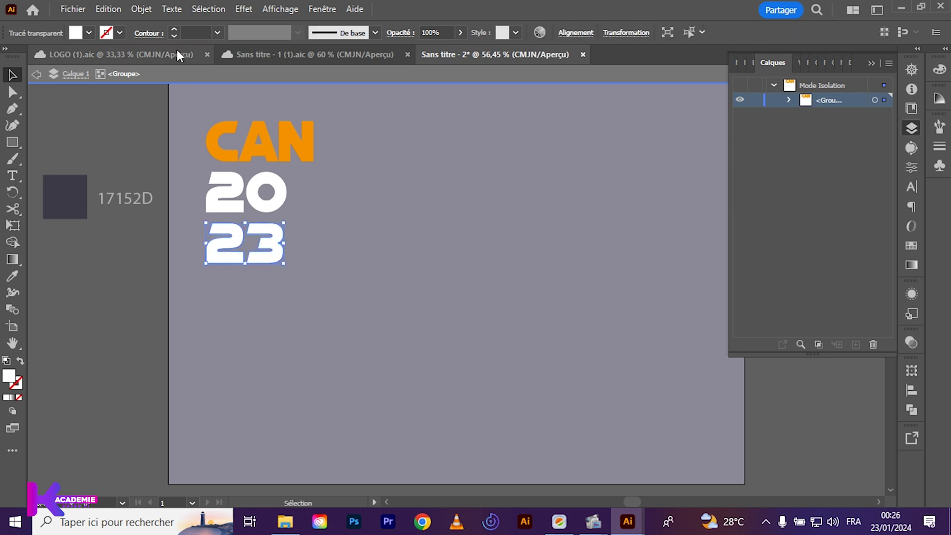
{"action": "left_click", "coordinate": [90, 32]}
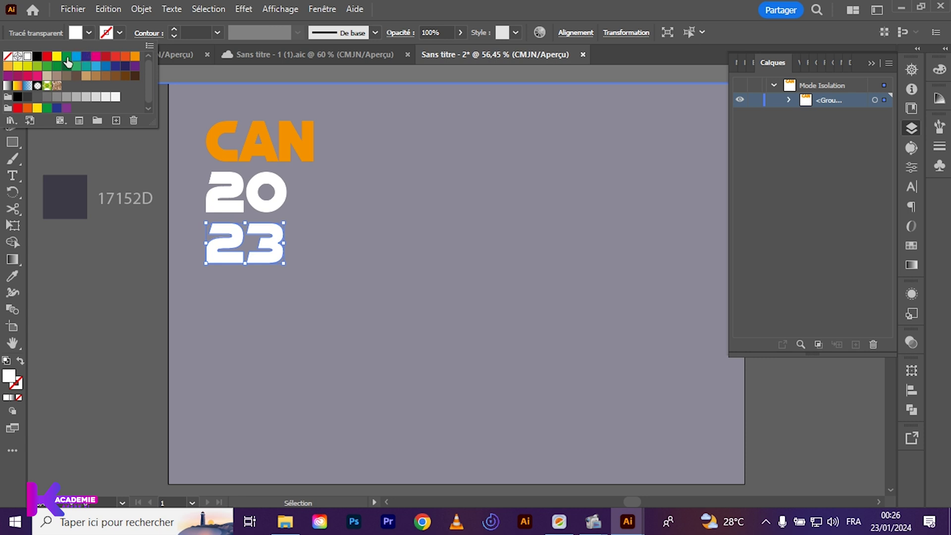
{"action": "left_click", "coordinate": [47, 66]}
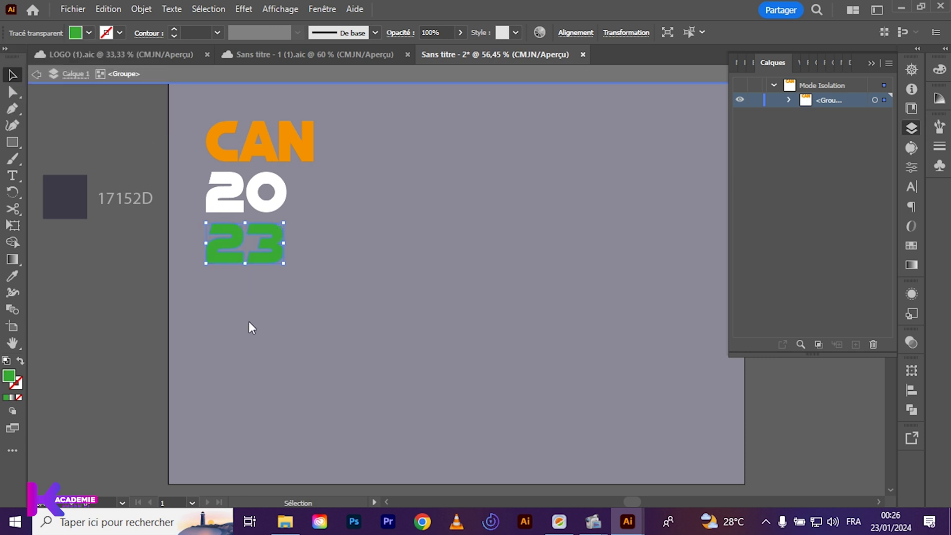
{"action": "double_click", "coordinate": [250, 324]}
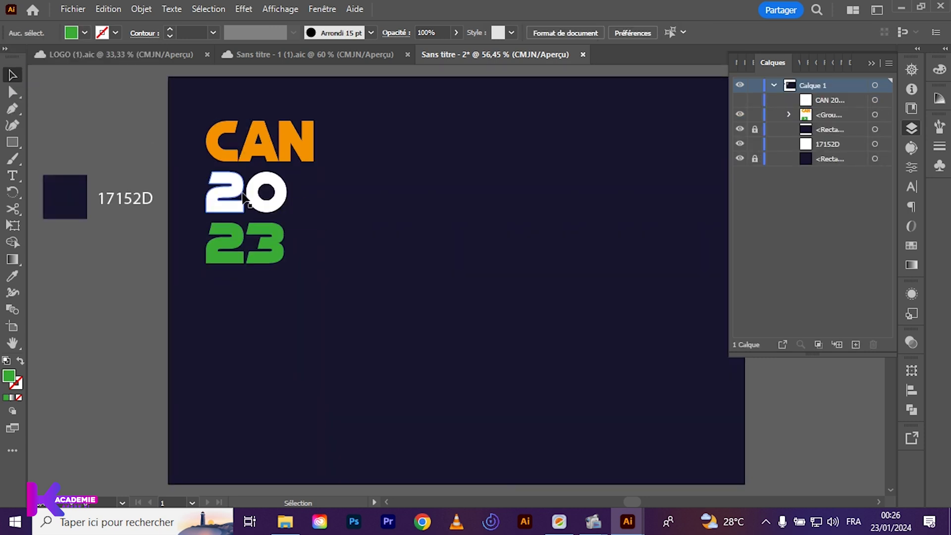
Duplicate the coloured CAN 20 23 group into the artboard's lower-right area.
{"action": "left_click_drag", "start_coordinate": [205, 89], "coordinate": [304, 309]}
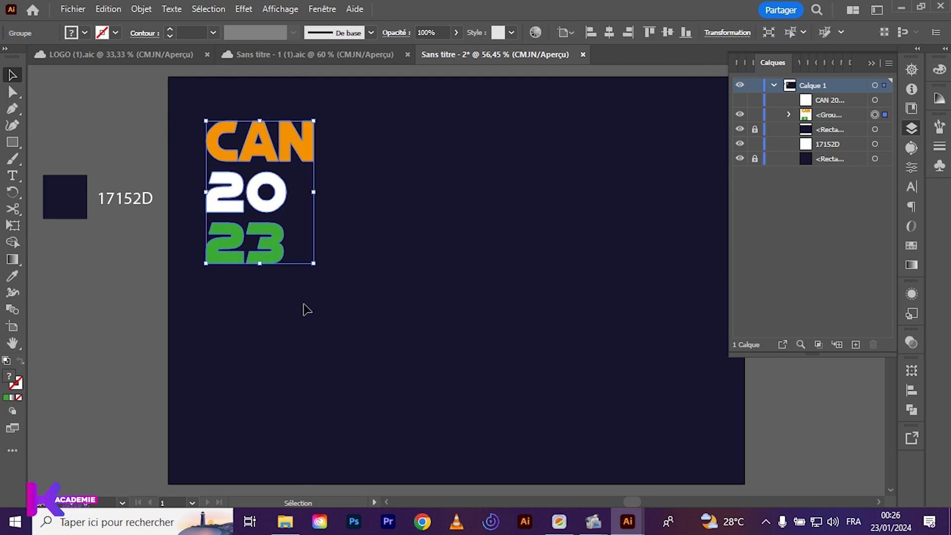
{"action": "key", "text": "alt"}
{"action": "left_click_drag", "start_coordinate": [272, 205], "coordinate": [669, 372]}
{"action": "key", "text": "alt+shift"}
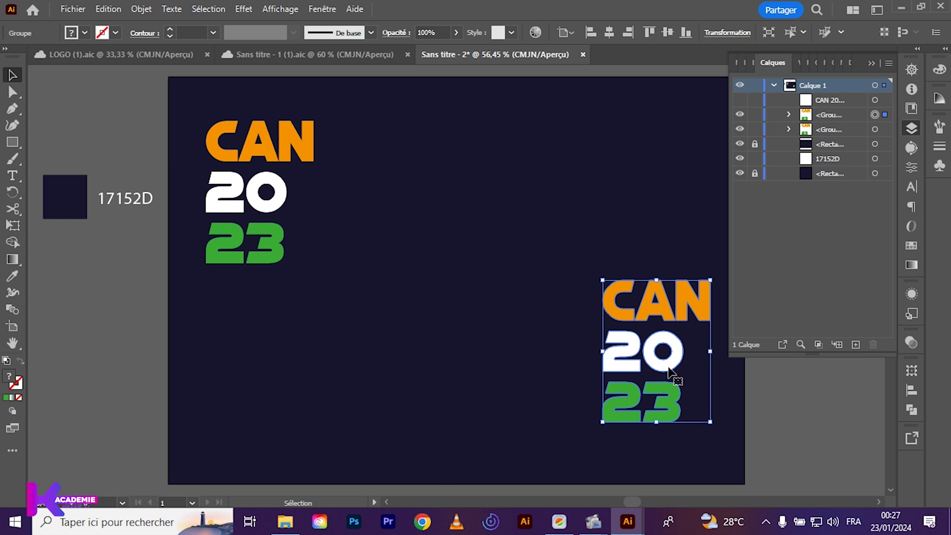
Fill the duplicated lower-right group with the background's dark navy, sampled with the Eyedropper, and check that it blends in.
{"action": "key", "text": "i"}
{"action": "left_click", "coordinate": [560, 365]}
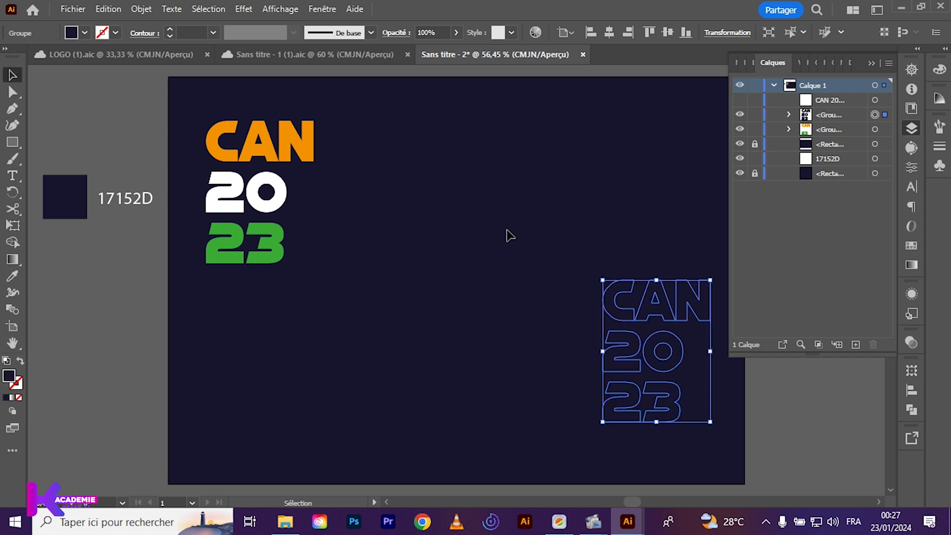
{"action": "left_click", "coordinate": [488, 377]}
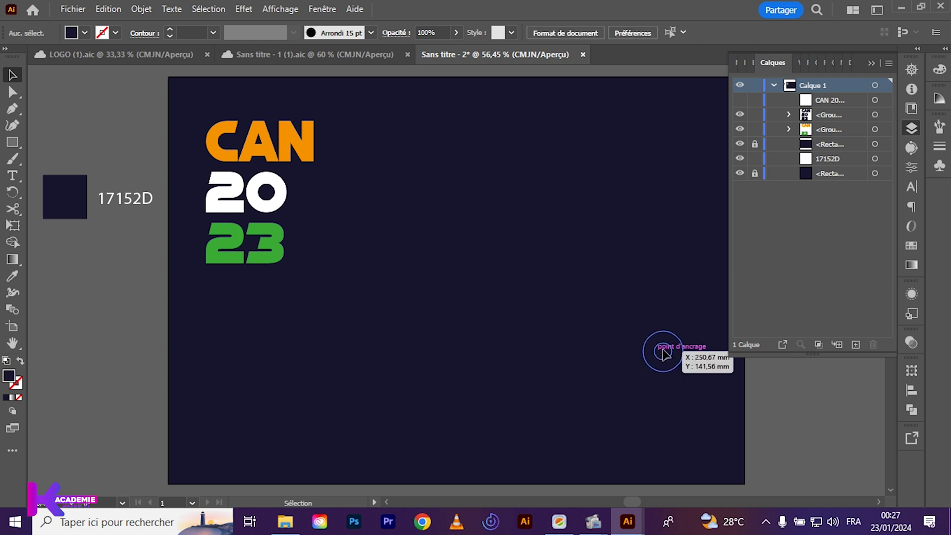
{"action": "left_click", "coordinate": [660, 351]}
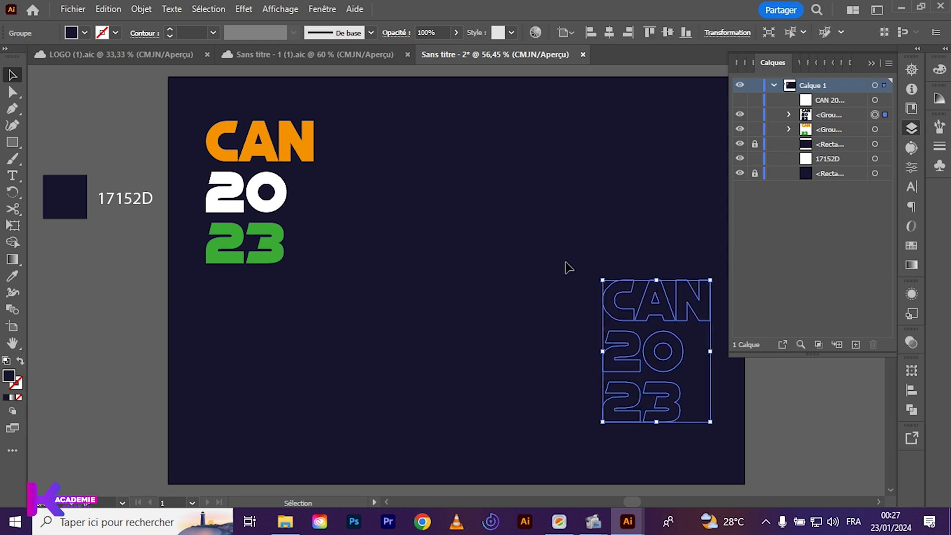
{"action": "left_click", "coordinate": [569, 380]}
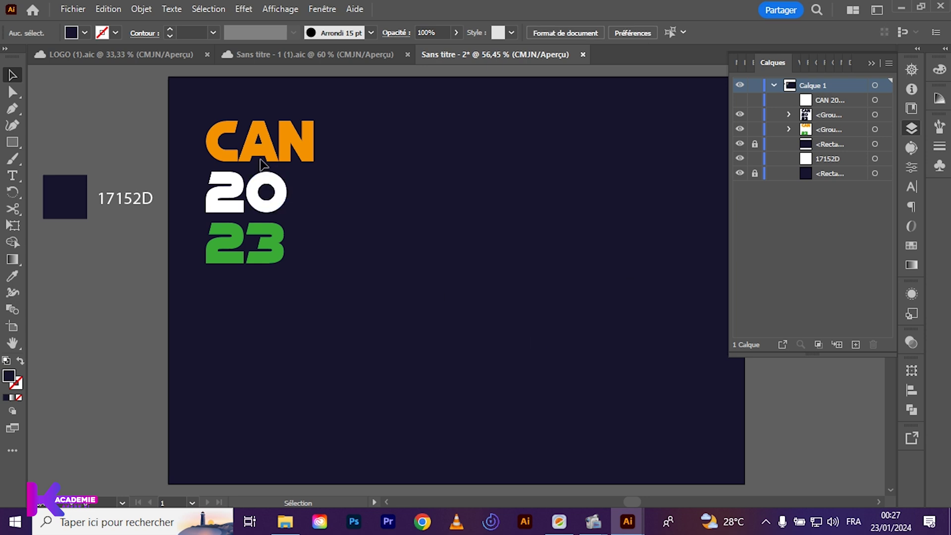
Create a blend between the coloured CAN 20 23 group and its navy copy.
{"action": "left_click", "coordinate": [220, 148]}
{"action": "left_click_drag", "start_coordinate": [240, 106], "coordinate": [695, 424]}
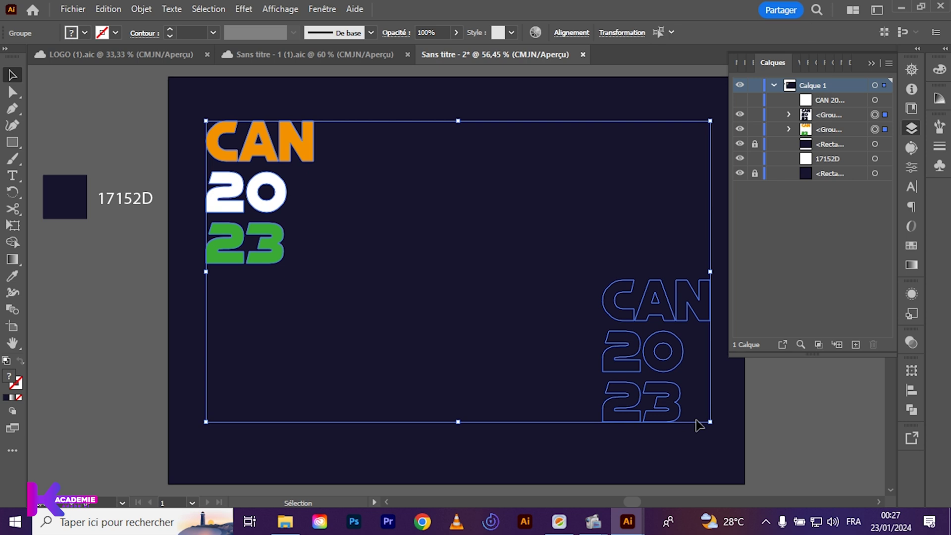
{"action": "left_click", "coordinate": [140, 10]}
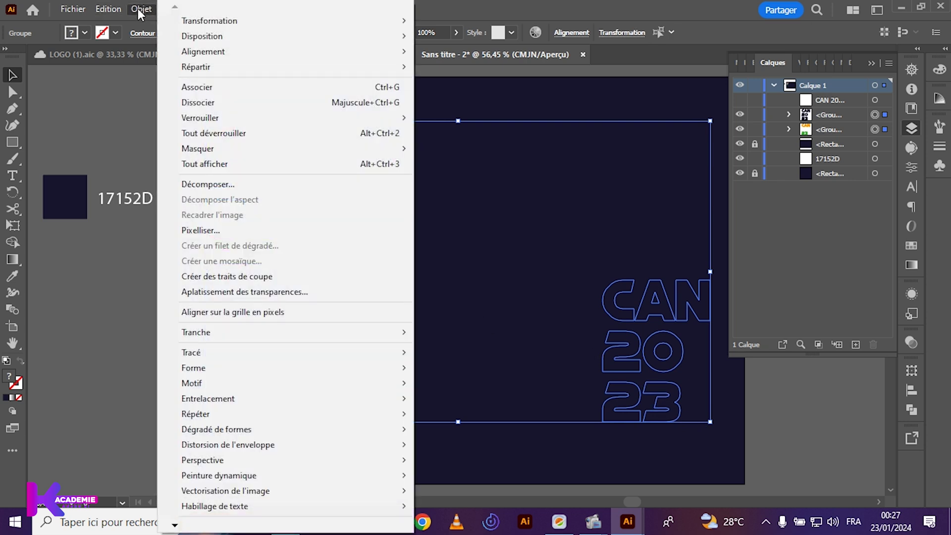
{"action": "mouse_move", "coordinate": [225, 428]}
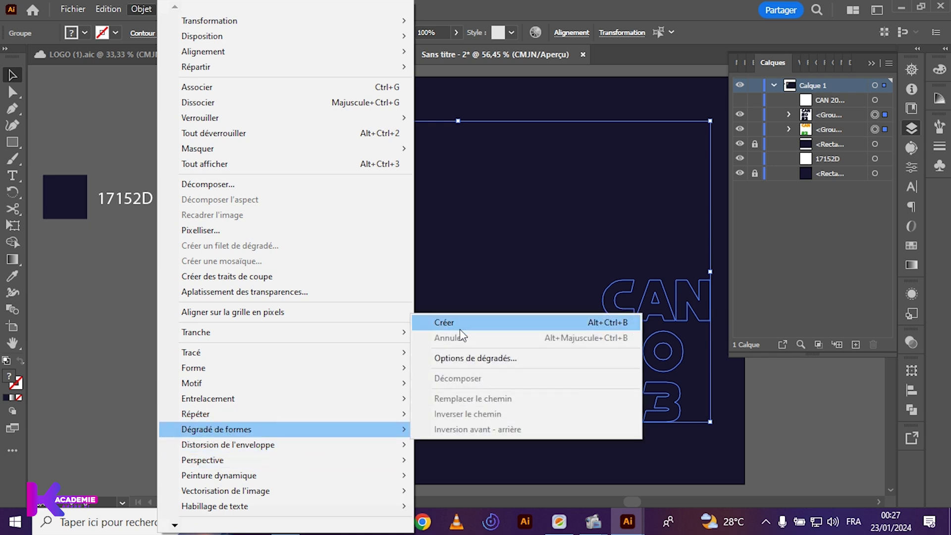
{"action": "left_click", "coordinate": [555, 322]}
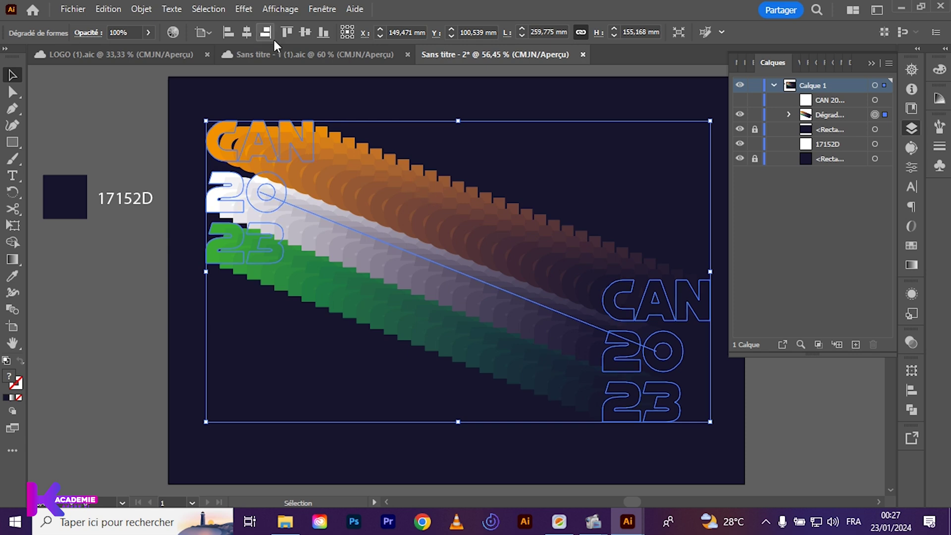
Set the CAN 20 23 blend to 420 specified steps with the preview on, and deselect it.
{"action": "left_click", "coordinate": [141, 9]}
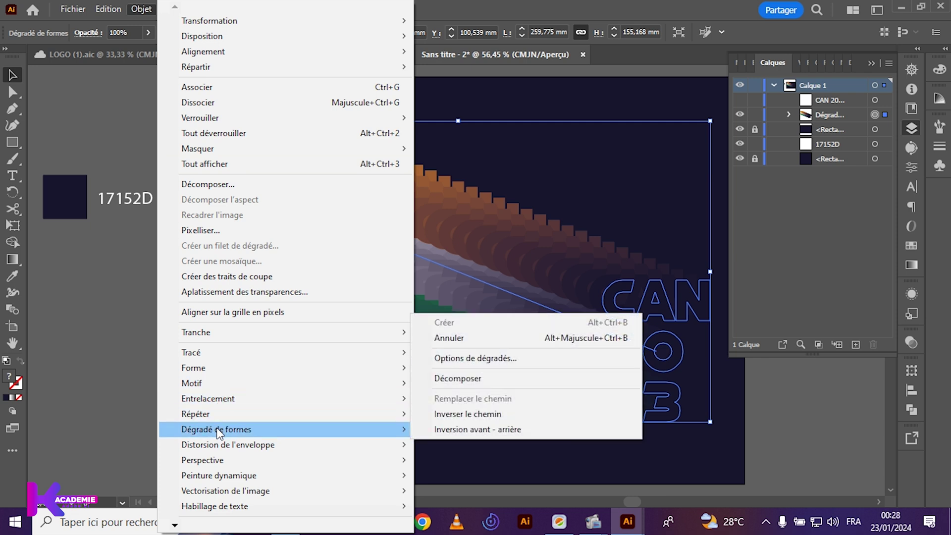
{"action": "left_click", "coordinate": [451, 361]}
{"action": "left_click_drag", "start_coordinate": [193, 36], "coordinate": [688, 59]}
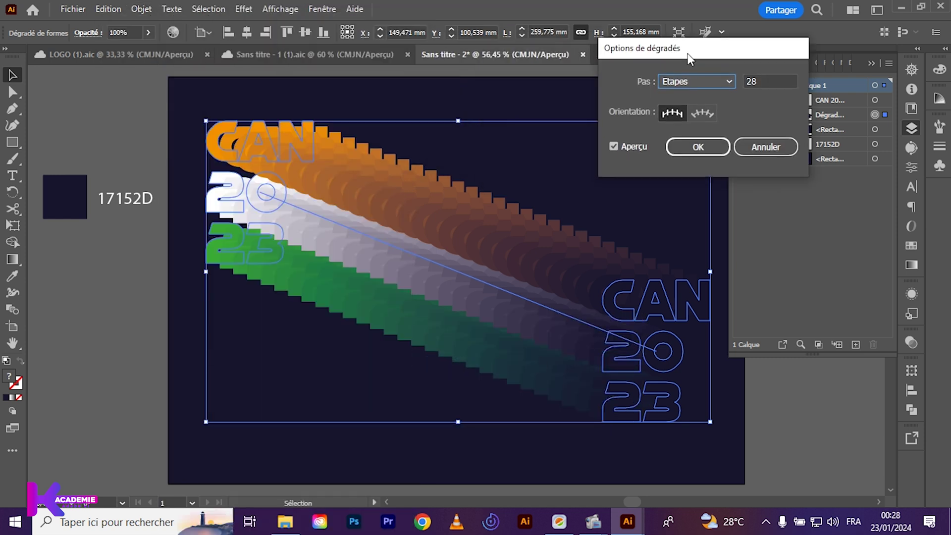
{"action": "left_click", "coordinate": [693, 81]}
{"action": "left_click", "coordinate": [694, 96]}
{"action": "left_click", "coordinate": [692, 82]}
{"action": "left_click", "coordinate": [690, 112]}
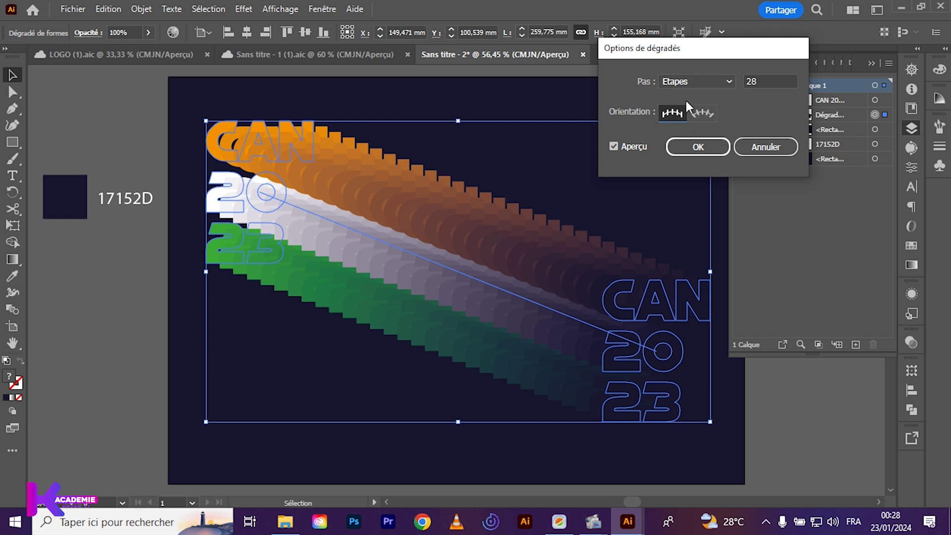
{"action": "left_click", "coordinate": [615, 146]}
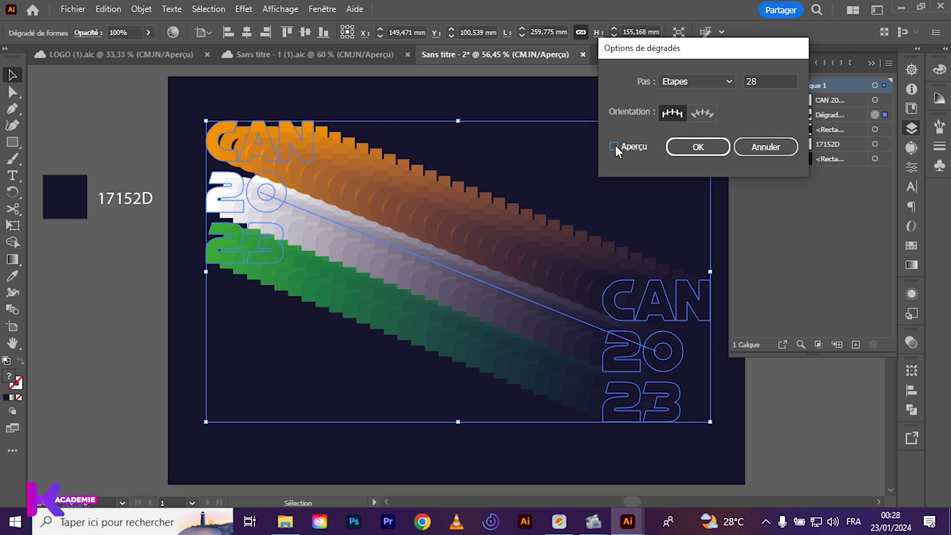
{"action": "double_click", "coordinate": [759, 83]}
{"action": "type", "text": "46"}
{"action": "key", "text": "Up"}
{"action": "key", "text": "Up"}
{"action": "key", "text": "Up"}
{"action": "key", "text": "Up"}
{"action": "key", "text": "Up"}
{"action": "key", "text": "Up"}
{"action": "key", "text": "Up"}
{"action": "key", "text": "Up"}
{"action": "key", "text": "Up"}
{"action": "key", "text": "Up"}
{"action": "key", "text": "Up"}
{"action": "key", "text": "Up"}
{"action": "key", "text": "Up"}
{"action": "key", "text": "Up"}
{"action": "key", "text": "Up"}
{"action": "key", "text": "Up"}
{"action": "key", "text": "Up"}
{"action": "key", "text": "Up"}
{"action": "key", "text": "Up"}
{"action": "key", "text": "Up"}
{"action": "key", "text": "Up"}
{"action": "key", "text": "Up"}
{"action": "key", "text": "Up"}
{"action": "key", "text": "Up"}
{"action": "key", "text": "Up"}
{"action": "key", "text": "Up"}
{"action": "key", "text": "Up"}
{"action": "key", "text": "Up"}
{"action": "key", "text": "Up"}
{"action": "key", "text": "Up"}
{"action": "key", "text": "Up"}
{"action": "key", "text": "Up"}
{"action": "key", "text": "Up"}
{"action": "key", "text": "Up"}
{"action": "key", "text": "Up"}
{"action": "key", "text": "Up"}
{"action": "key", "text": "Up"}
{"action": "key", "text": "Up"}
{"action": "key", "text": "Up"}
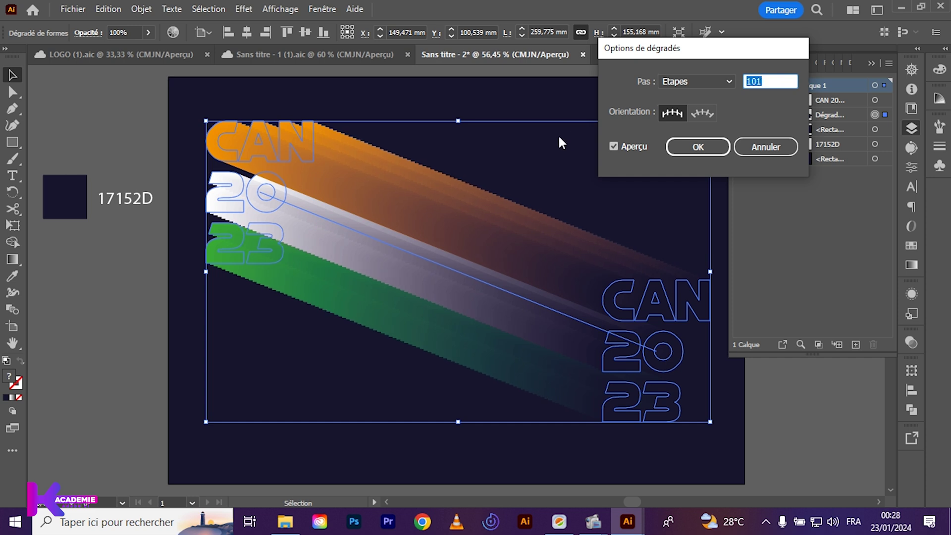
{"action": "key", "text": "Up"}
{"action": "key", "text": "Up"}
{"action": "key", "text": "Up"}
{"action": "key", "text": "Up"}
{"action": "key", "text": "Up"}
{"action": "key", "text": "Up"}
{"action": "key", "text": "Up"}
{"action": "key", "text": "Up"}
{"action": "key", "text": "Up"}
{"action": "key", "text": "Up"}
{"action": "key", "text": "Up"}
{"action": "key", "text": "Up"}
{"action": "key", "text": "Up"}
{"action": "key", "text": "Up"}
{"action": "key", "text": "Up"}
{"action": "key", "text": "Up"}
{"action": "key", "text": "Up"}
{"action": "key", "text": "Up"}
{"action": "key", "text": "Up"}
{"action": "key", "text": "Up"}
{"action": "key", "text": "Up"}
{"action": "key", "text": "Up"}
{"action": "key", "text": "Up"}
{"action": "key", "text": "Up"}
{"action": "key", "text": "shift+Up"}
{"action": "key", "text": "shift+Up"}
{"action": "key", "text": "shift+Up"}
{"action": "key", "text": "shift+Up"}
{"action": "key", "text": "shift+Up"}
{"action": "key", "text": "shift+Up"}
{"action": "key", "text": "shift+Up"}
{"action": "key", "text": "shift+Up"}
{"action": "key", "text": "shift+Up"}
{"action": "key", "text": "shift+Up"}
{"action": "key", "text": "shift+Up"}
{"action": "key", "text": "shift+Up"}
{"action": "key", "text": "shift+Up"}
{"action": "key", "text": "shift+Up"}
{"action": "key", "text": "shift+Up"}
{"action": "key", "text": "shift+Up"}
{"action": "key", "text": "shift+Up"}
{"action": "key", "text": "shift+Up"}
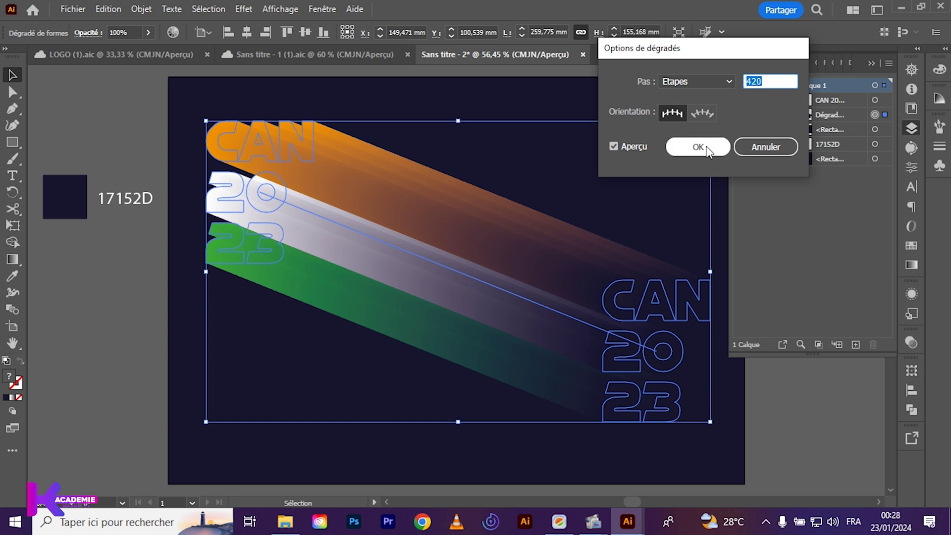
{"action": "left_click", "coordinate": [698, 147]}
{"action": "left_click", "coordinate": [126, 329]}
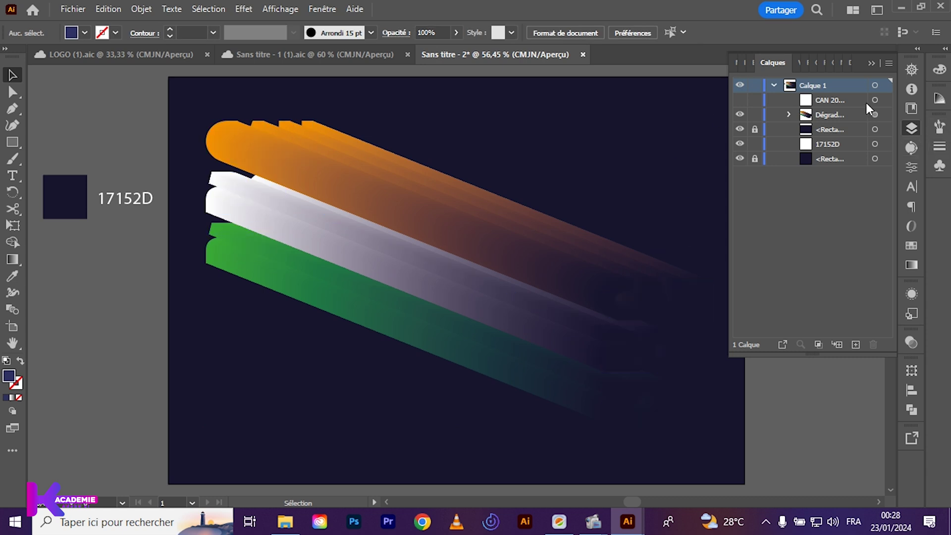
Show the hidden white CAN 20 23 text on top of the blend.
{"action": "left_click", "coordinate": [739, 100]}
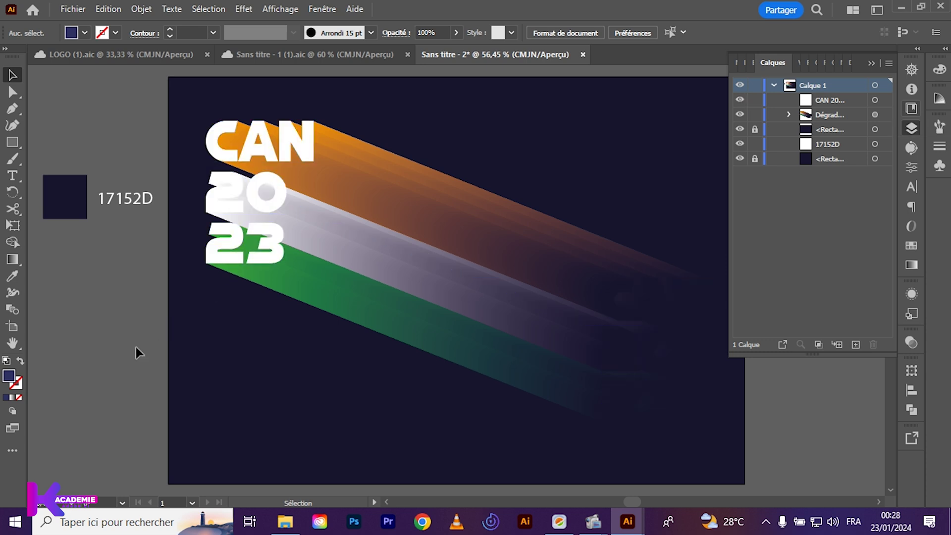
{"action": "left_click", "coordinate": [257, 199]}
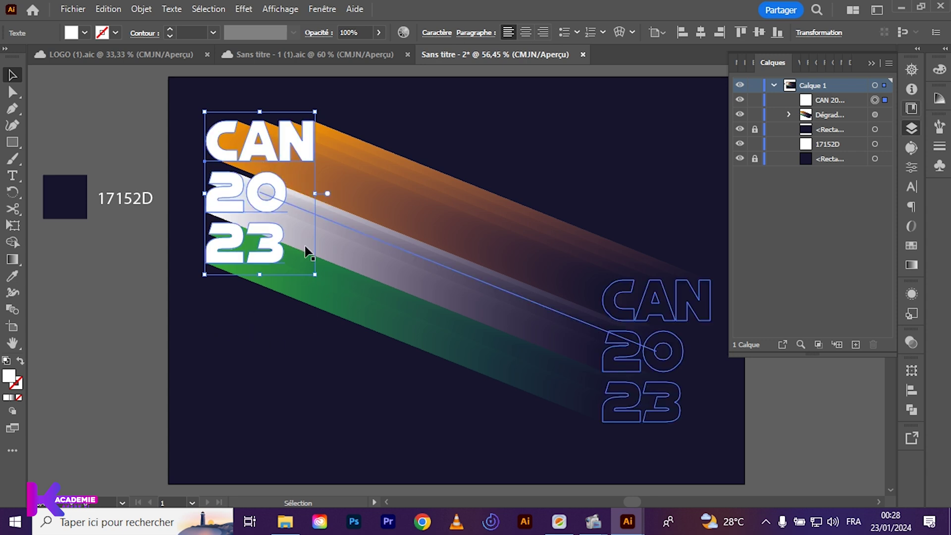
{"action": "left_click", "coordinate": [204, 319]}
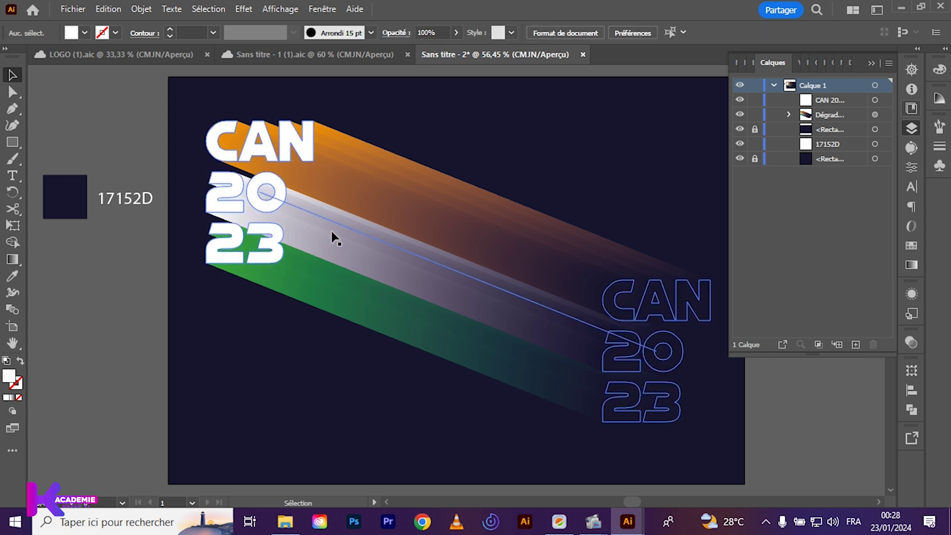
{"action": "left_click", "coordinate": [243, 9]}
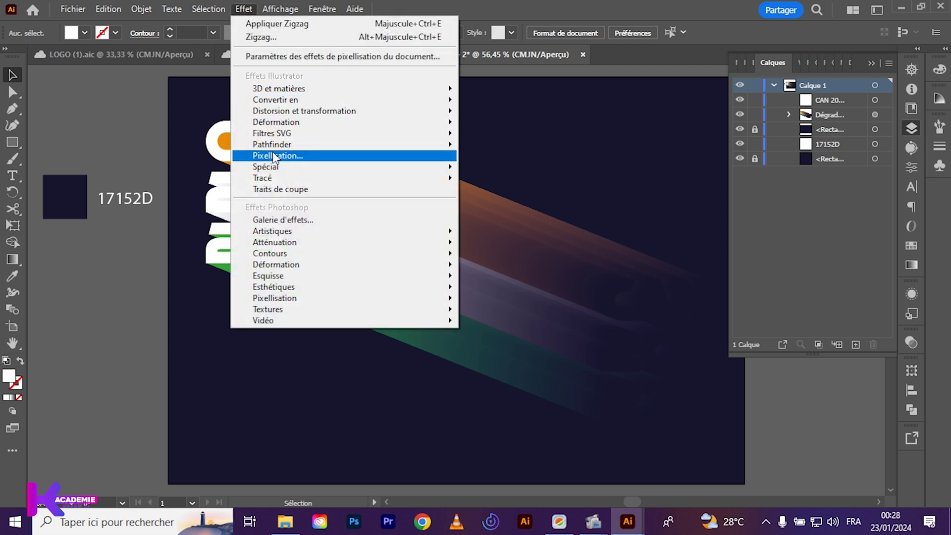
{"action": "mouse_move", "coordinate": [277, 166]}
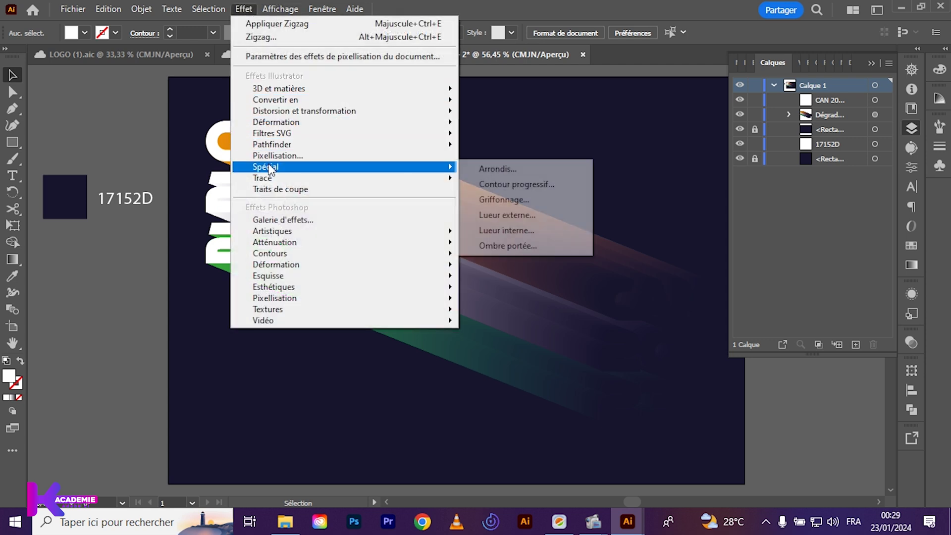
{"action": "left_click", "coordinate": [518, 245]}
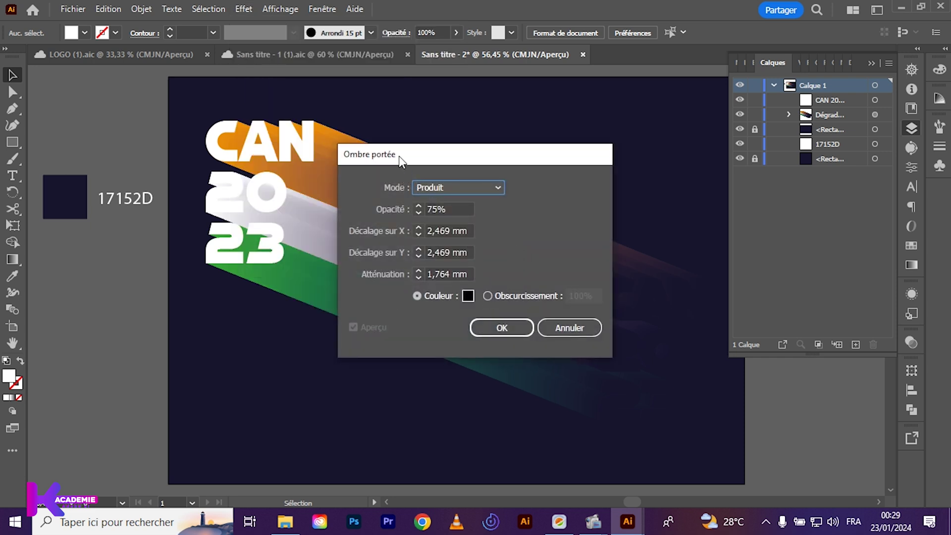
{"action": "left_click_drag", "start_coordinate": [401, 159], "coordinate": [495, 159]}
{"action": "left_click", "coordinate": [590, 327]}
Add a drop shadow to the white CAN 20 23 text with both X and Y offsets set to 0 mm.
{"action": "left_click", "coordinate": [260, 203]}
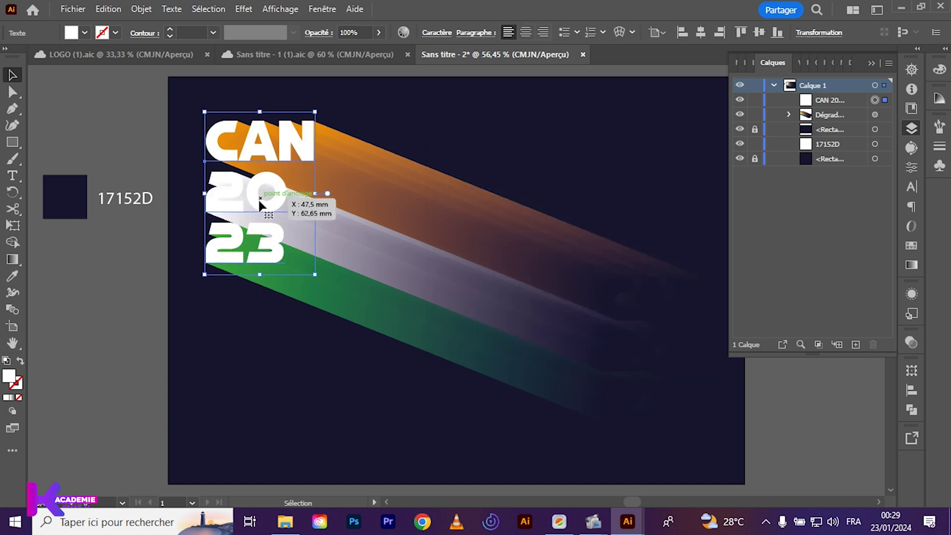
{"action": "left_click", "coordinate": [242, 9]}
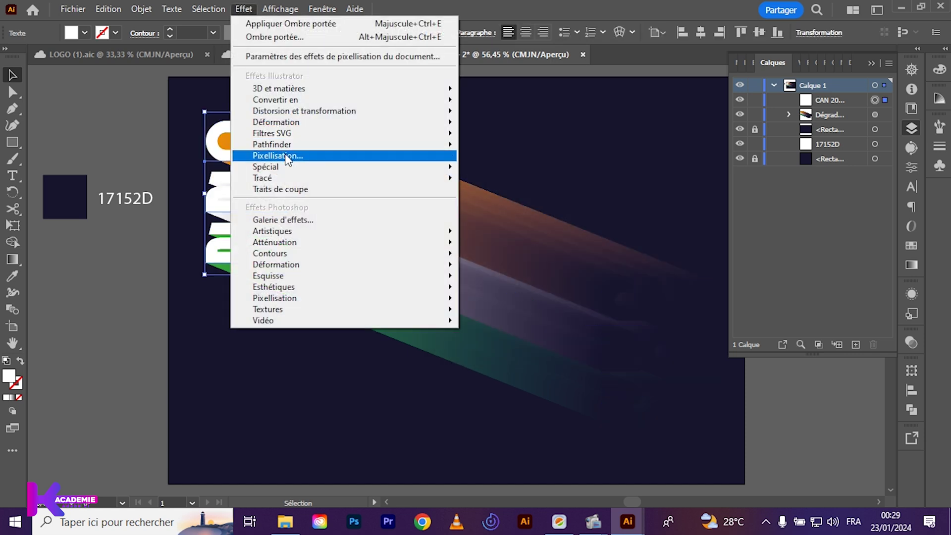
{"action": "mouse_move", "coordinate": [283, 170]}
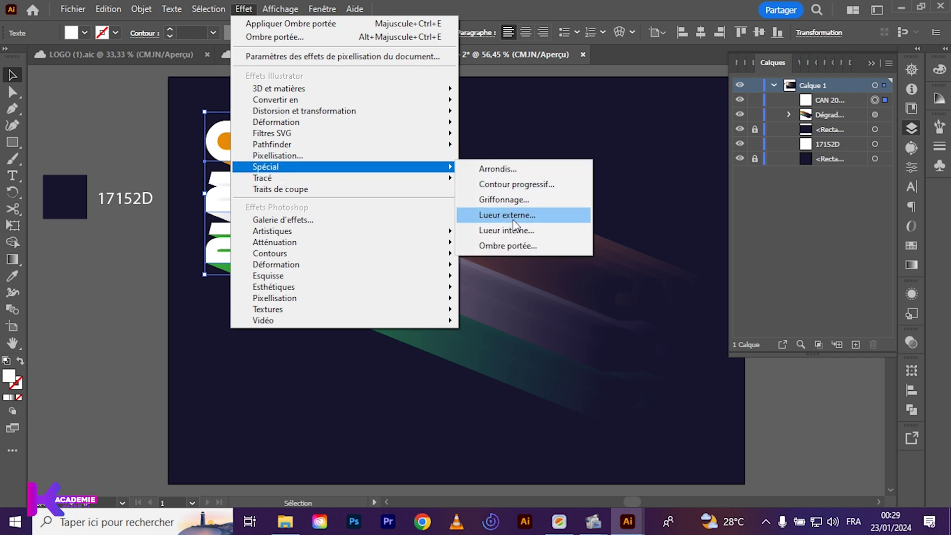
{"action": "left_click", "coordinate": [503, 243]}
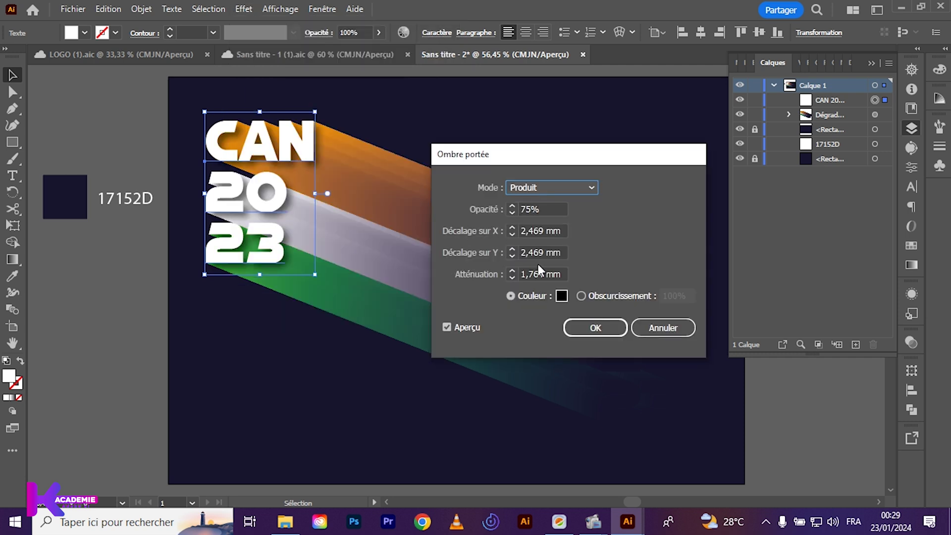
{"action": "left_click_drag", "start_coordinate": [526, 167], "coordinate": [563, 149]}
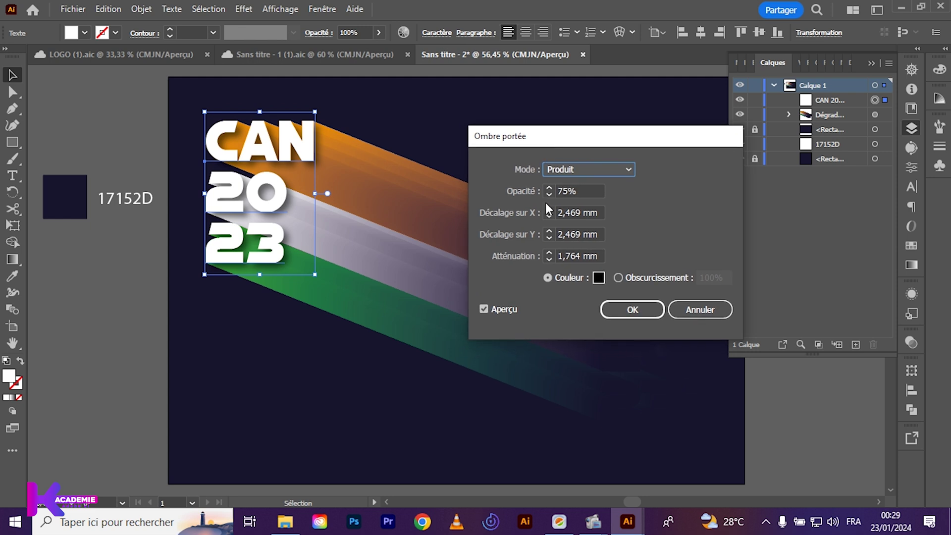
{"action": "left_click", "coordinate": [549, 218]}
{"action": "left_click", "coordinate": [550, 237]}
{"action": "left_click", "coordinate": [549, 237]}
{"action": "left_click", "coordinate": [550, 238]}
{"action": "left_click", "coordinate": [550, 237]}
{"action": "left_click", "coordinate": [549, 236]}
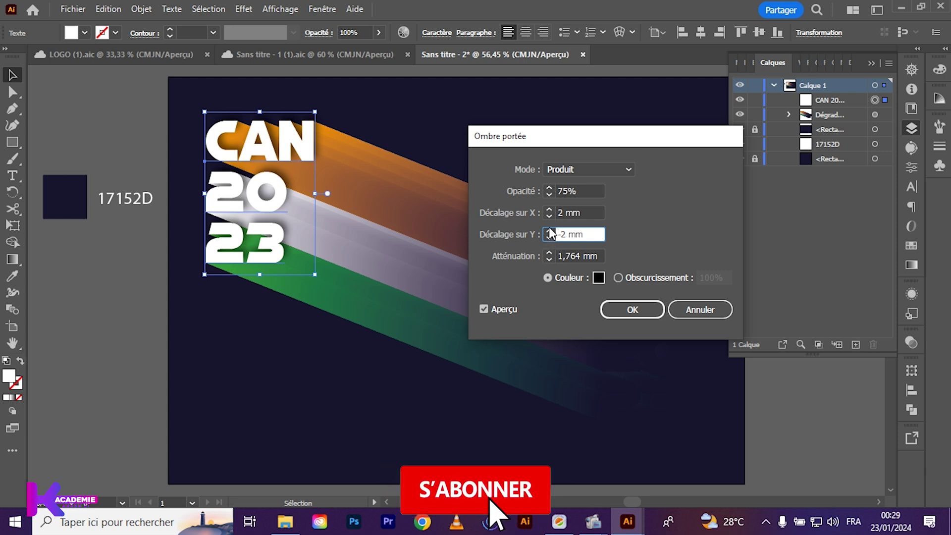
{"action": "left_click", "coordinate": [548, 230]}
{"action": "left_click", "coordinate": [548, 231]}
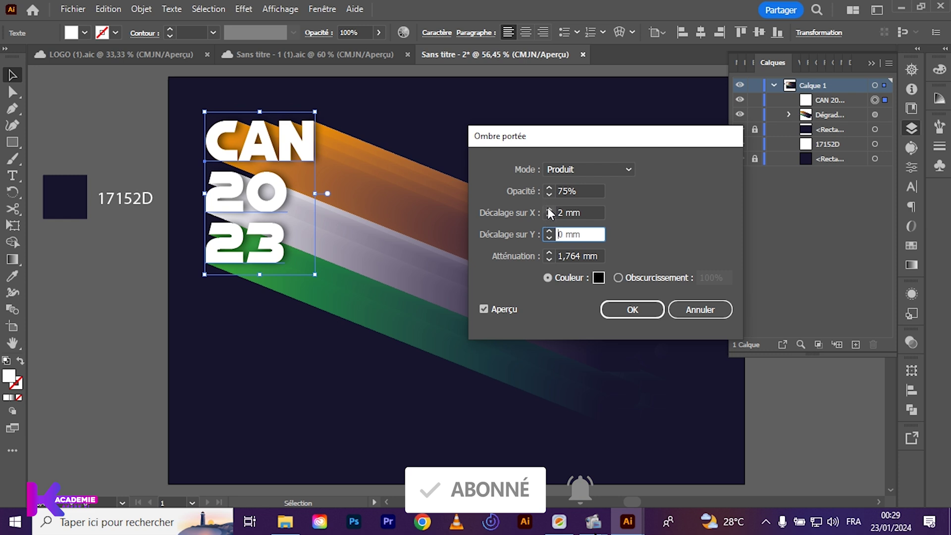
{"action": "left_click", "coordinate": [549, 216]}
{"action": "left_click", "coordinate": [548, 216]}
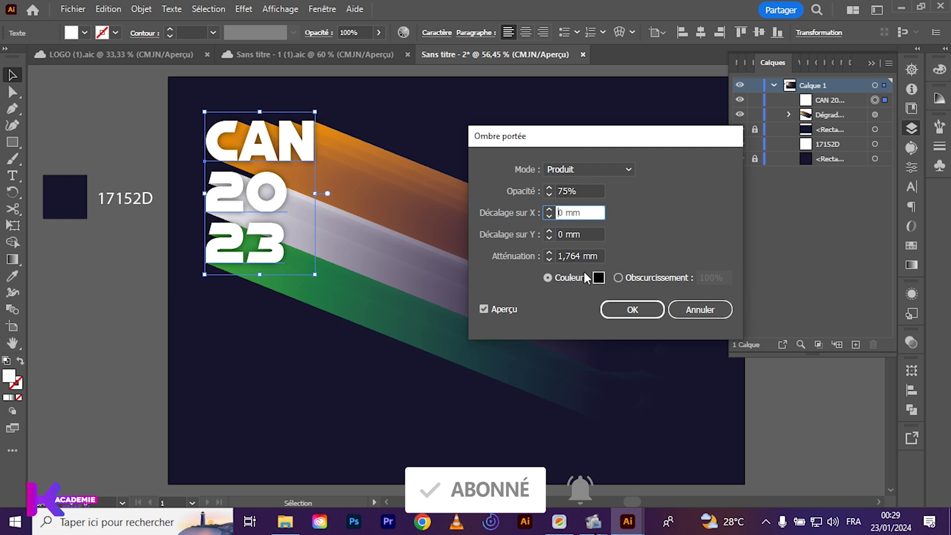
{"action": "left_click", "coordinate": [632, 309]}
{"action": "left_click", "coordinate": [418, 415]}
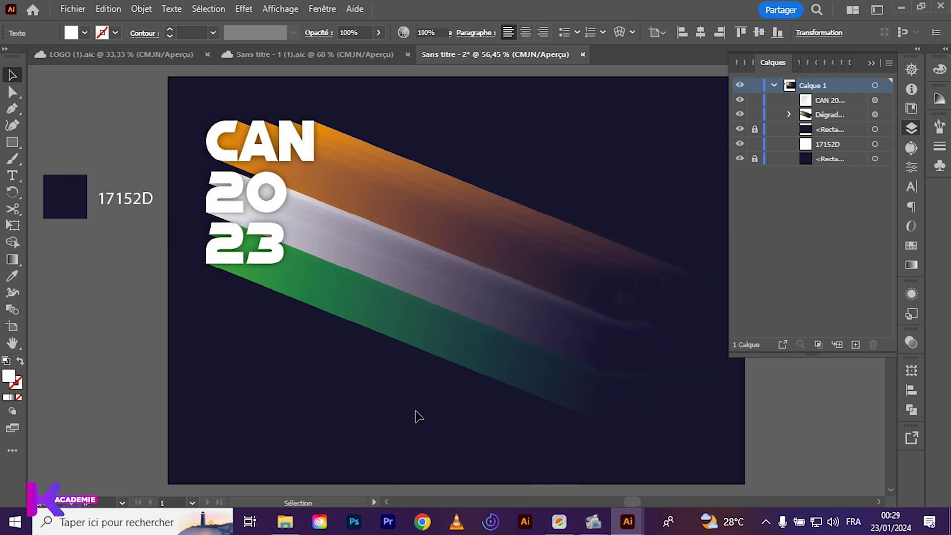